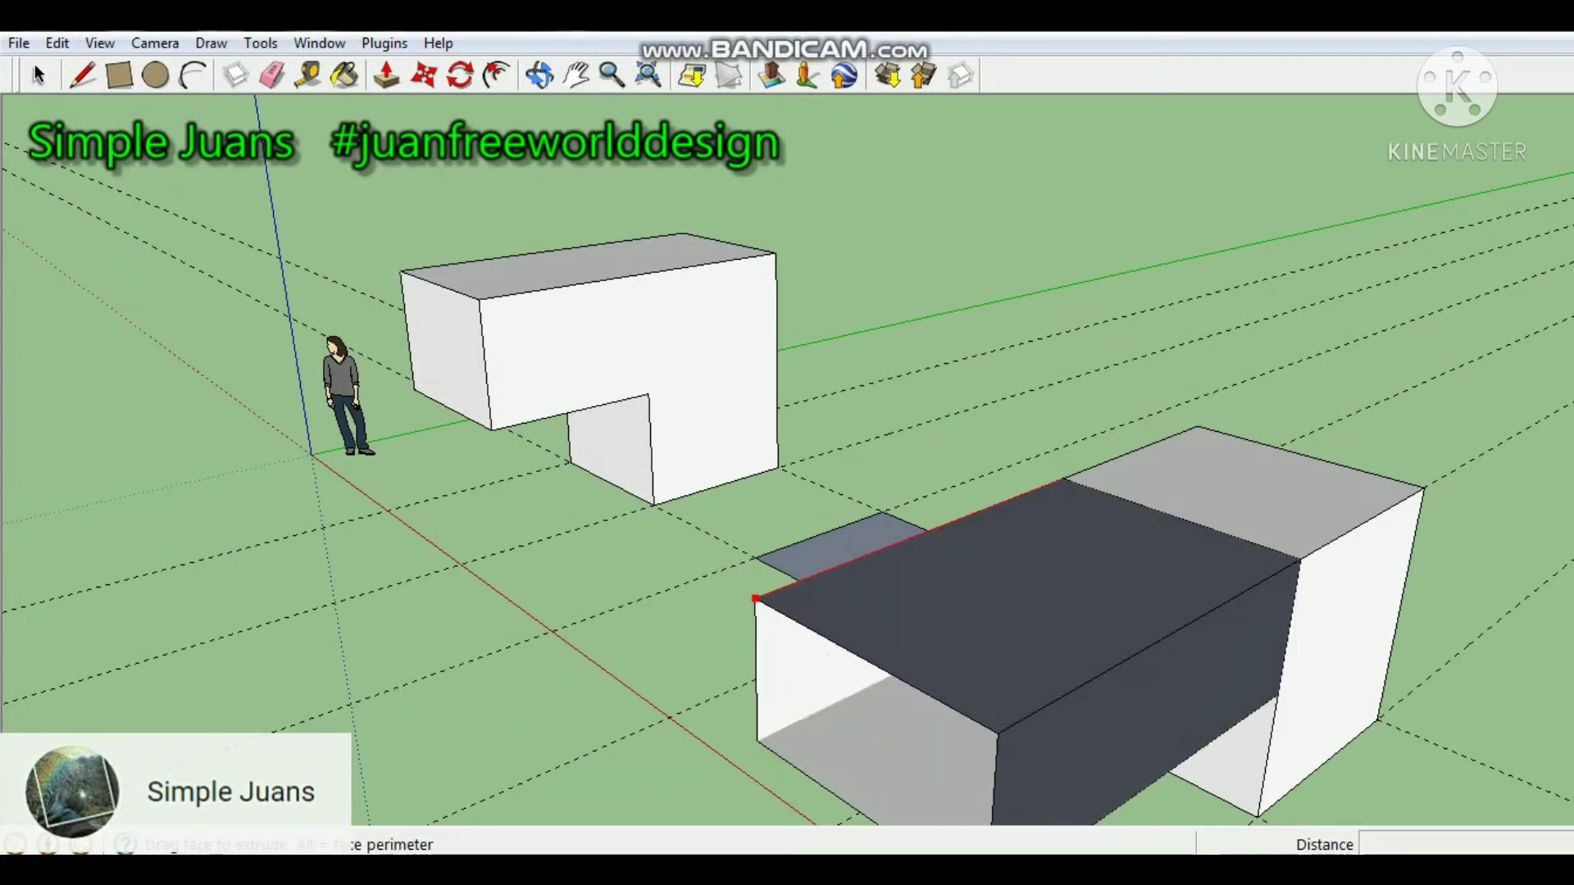
Finish extruding the face along the edge path to complete the second overhanging block.
click(755, 598)
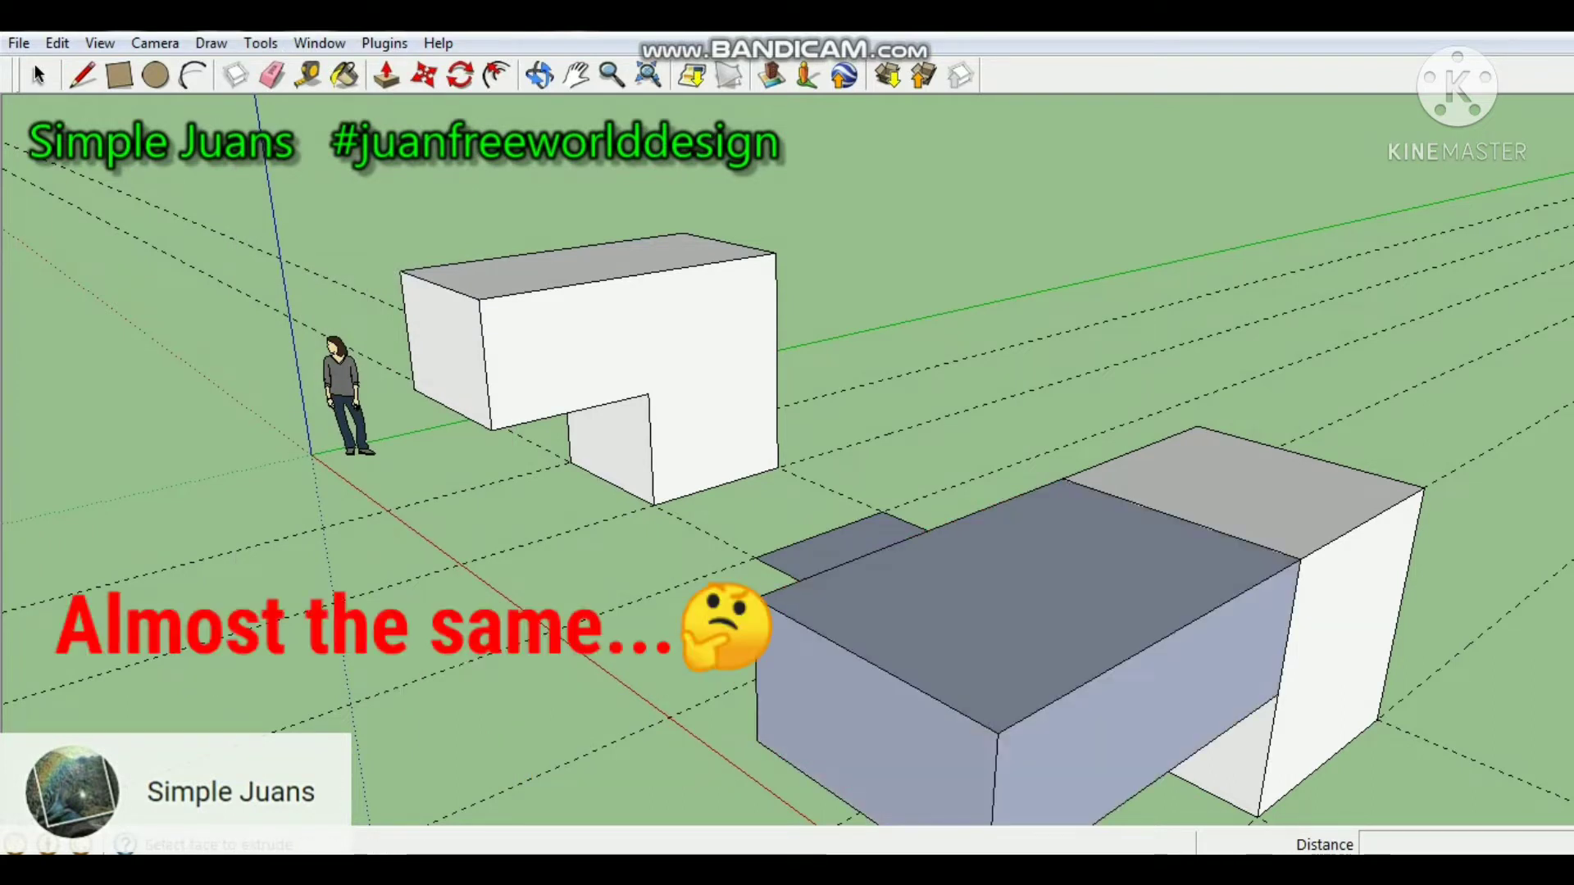
middle_drag(1033, 607, 1000, 655)
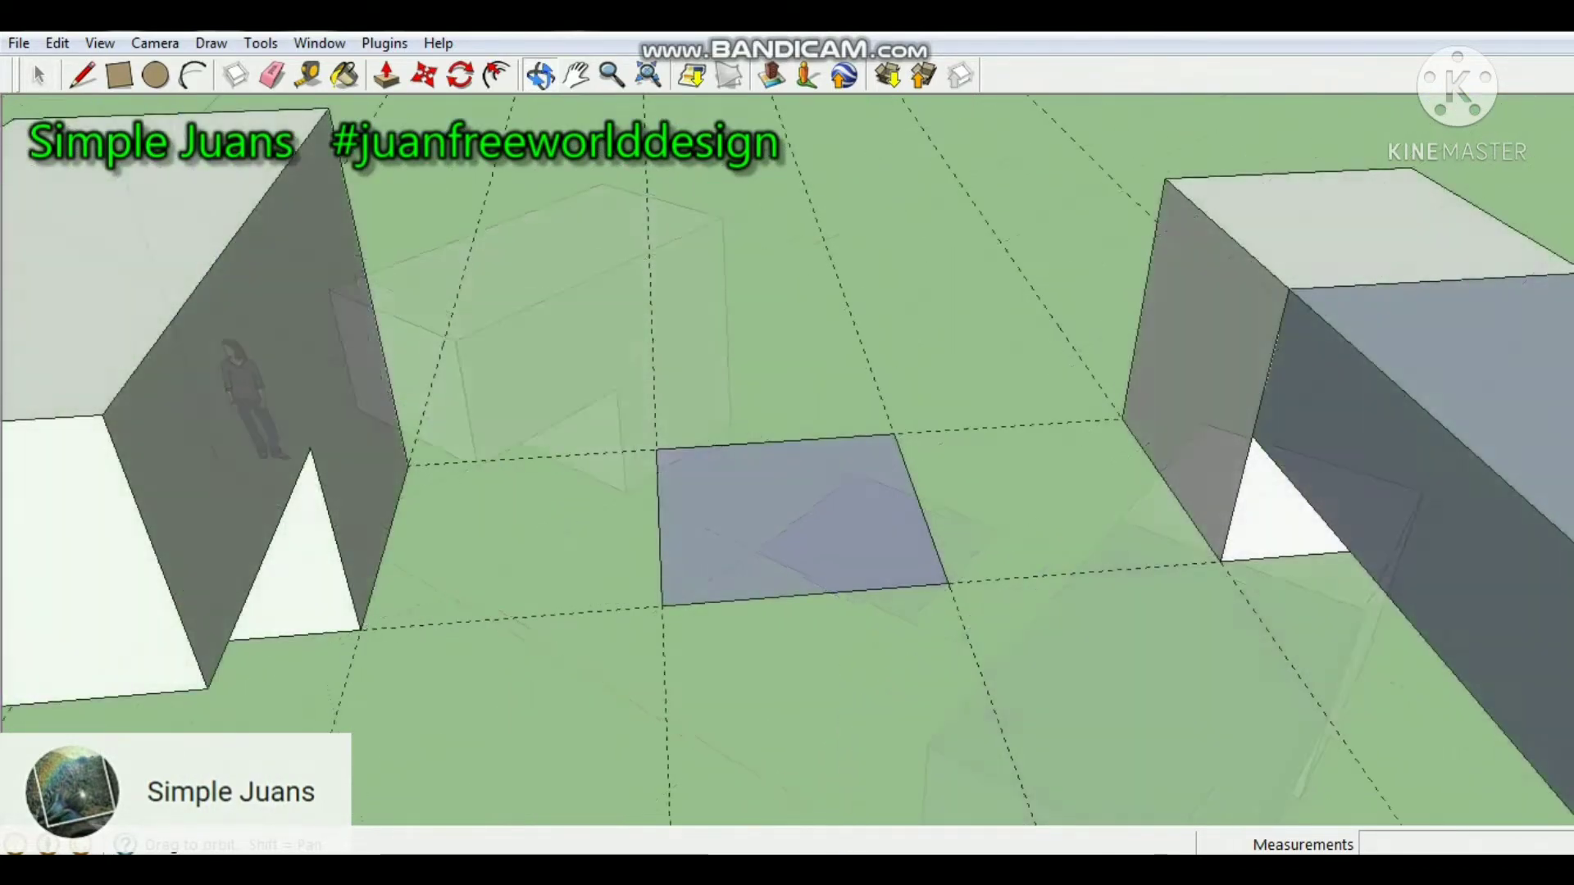
Draw a connected line path from the back corner of the flat square: straight up, then horizontally with two right-angle turns.
middle_drag(819, 574, 656, 479)
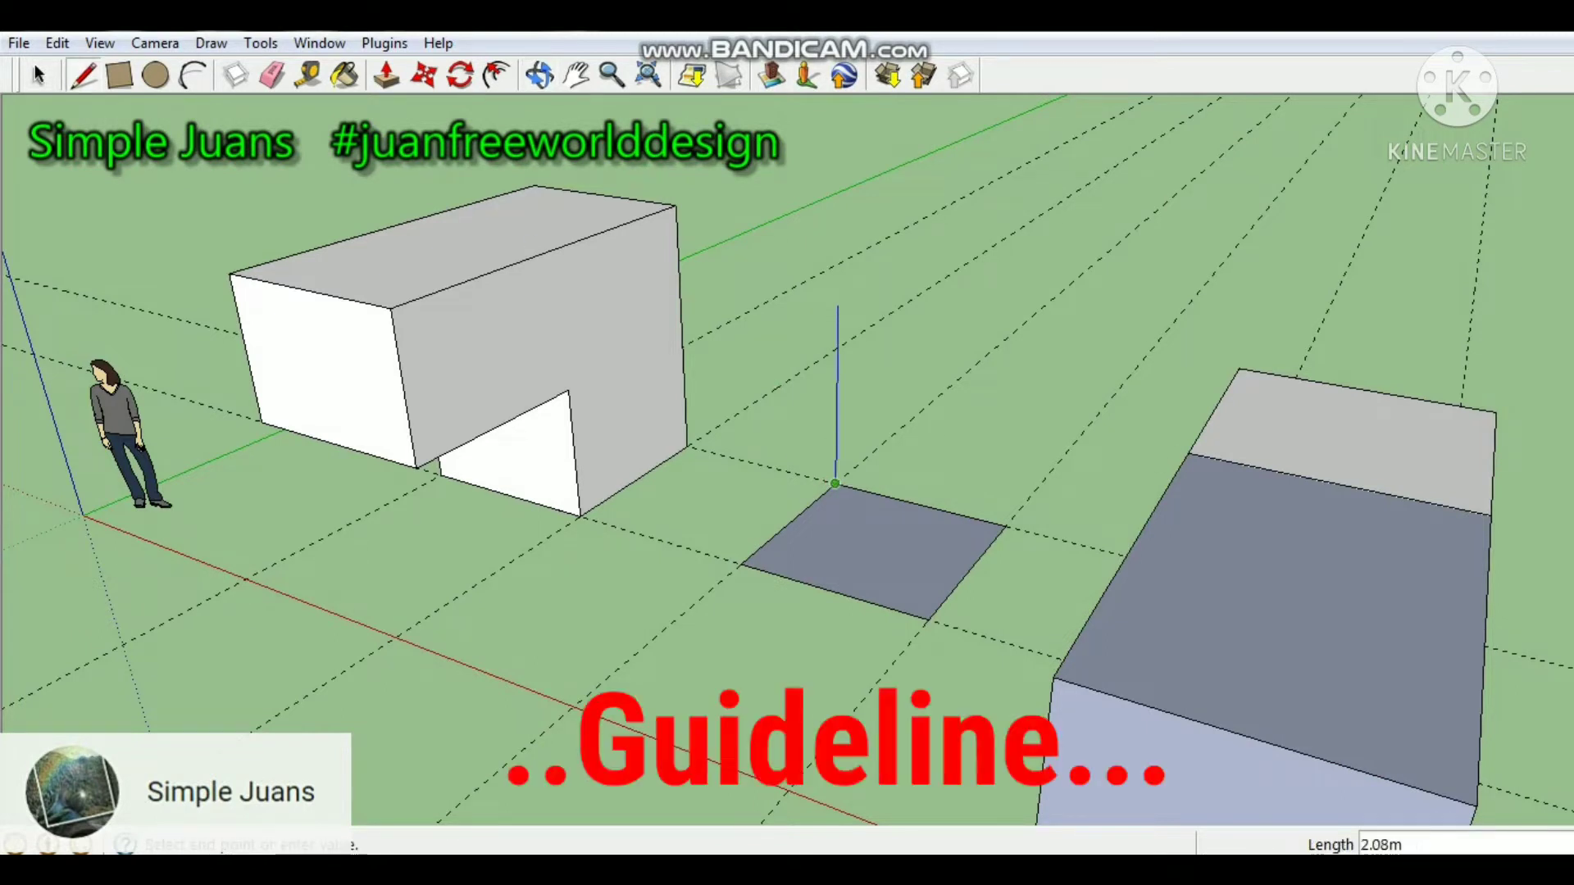
scroll(837, 305, down, 3)
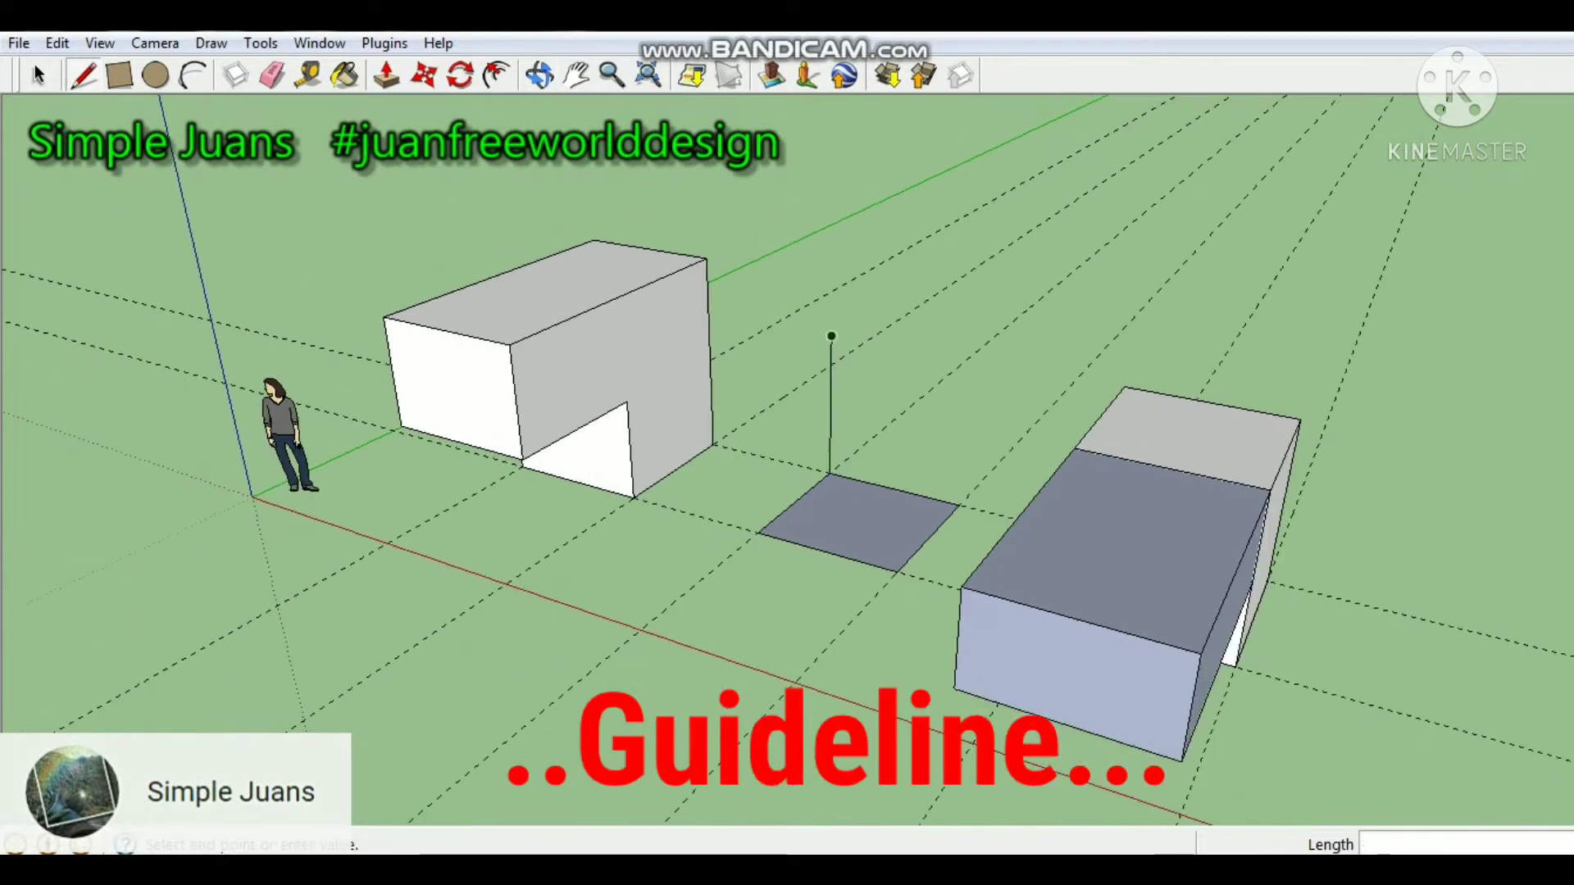
click(938, 280)
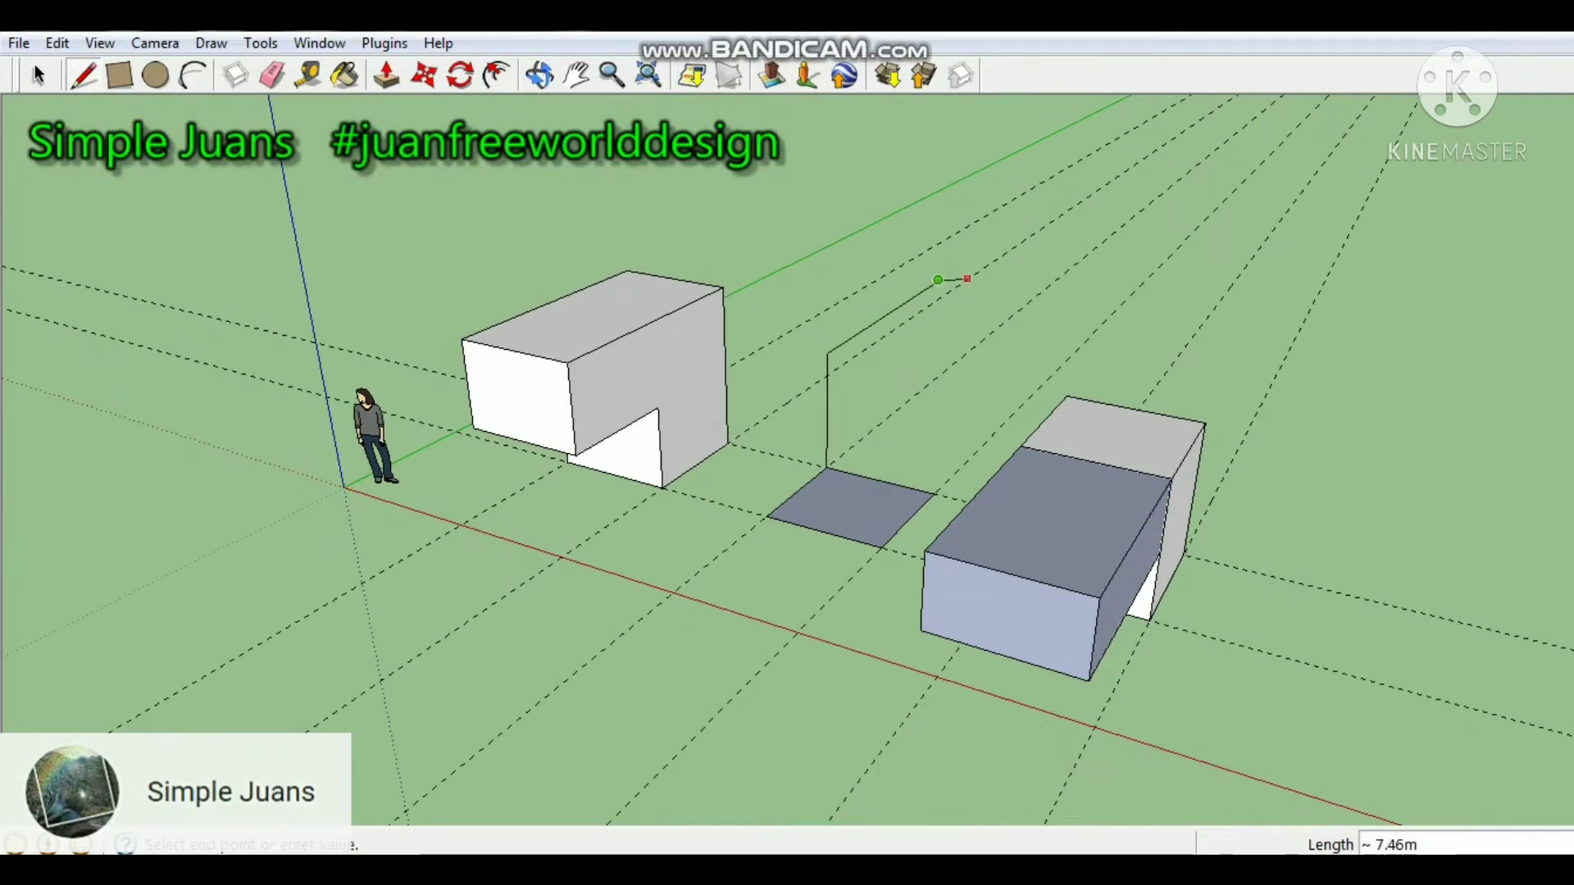
click(1077, 302)
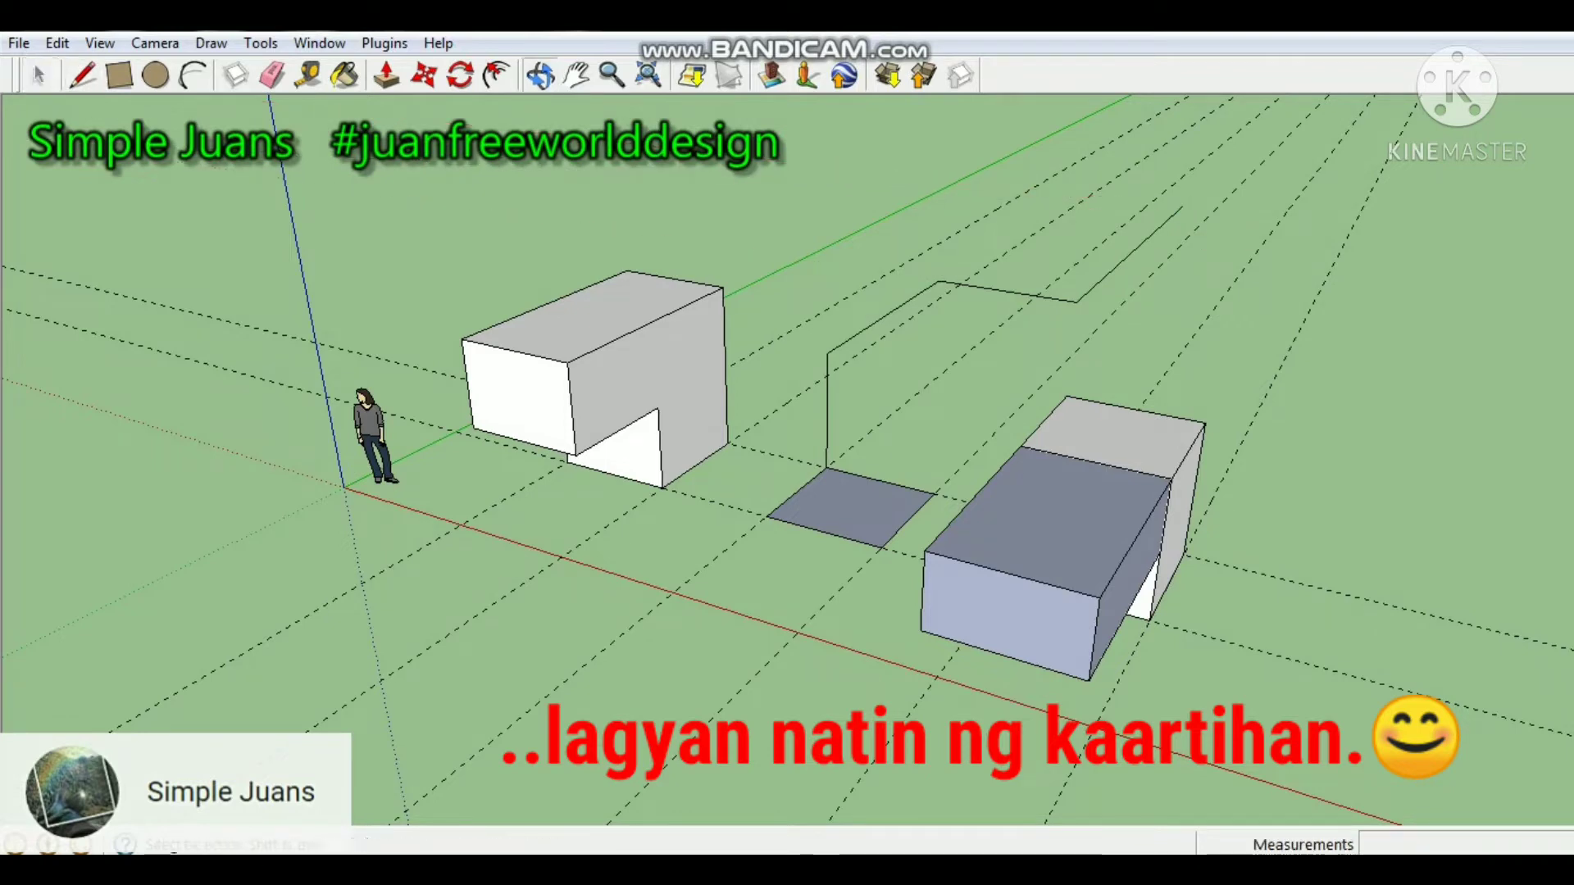
Extrude the flat square along the full length of the bent line path with Follow Me.
mouse_move(1182, 207)
middle_down()
mouse_move(1183, 239)
mouse_move(1100, 280)
mouse_move(939, 297)
mouse_move(738, 262)
middle_up()
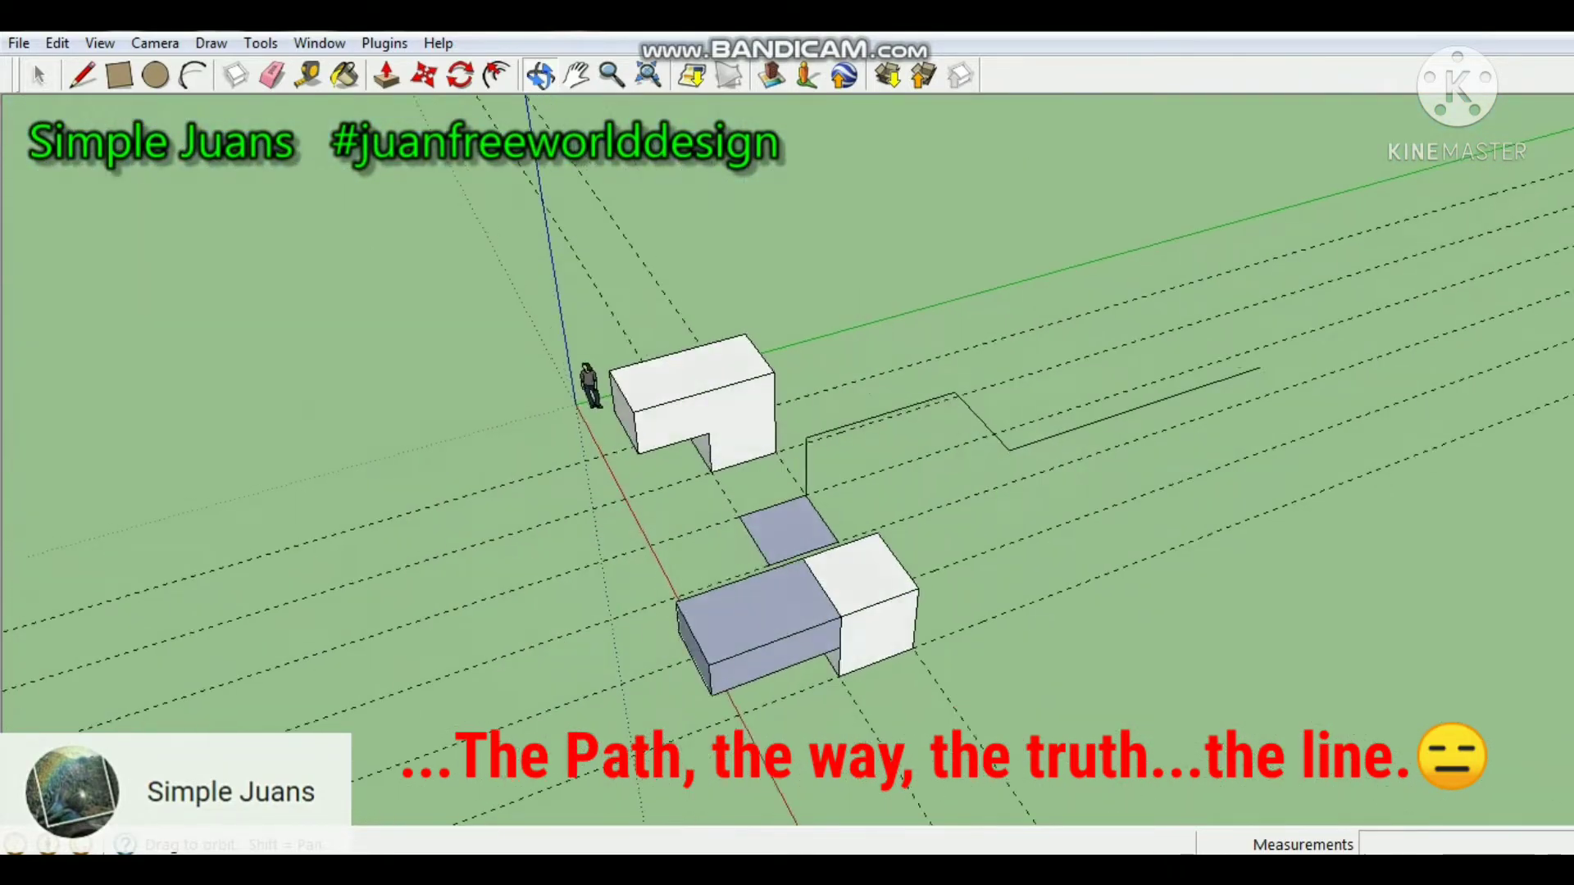
middle_drag(870, 393, 897, 320)
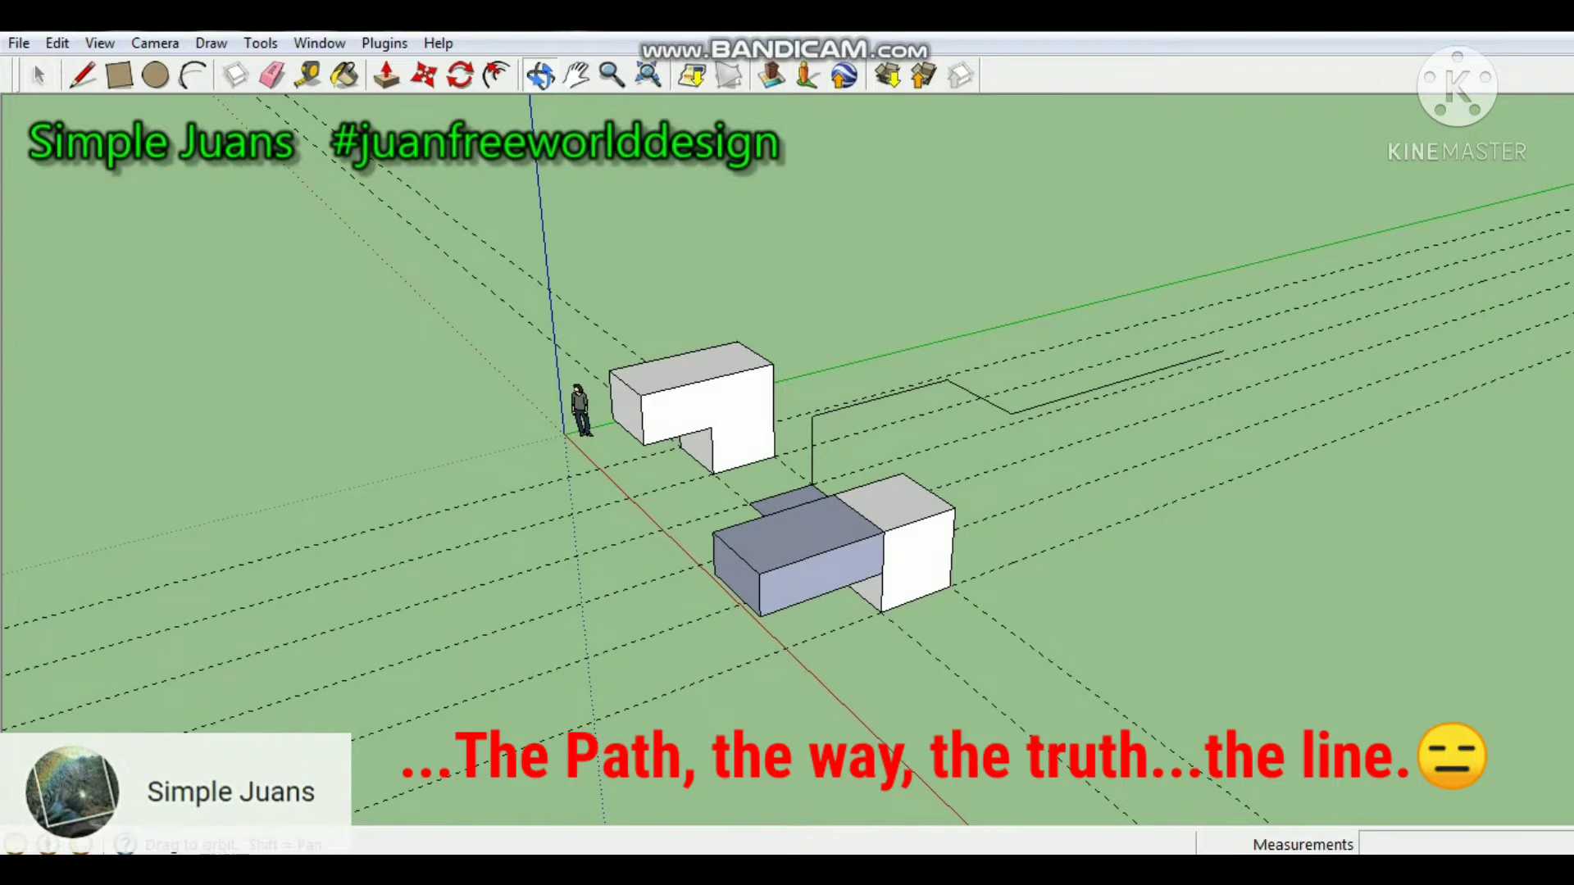
scroll(1049, 404, up, 7)
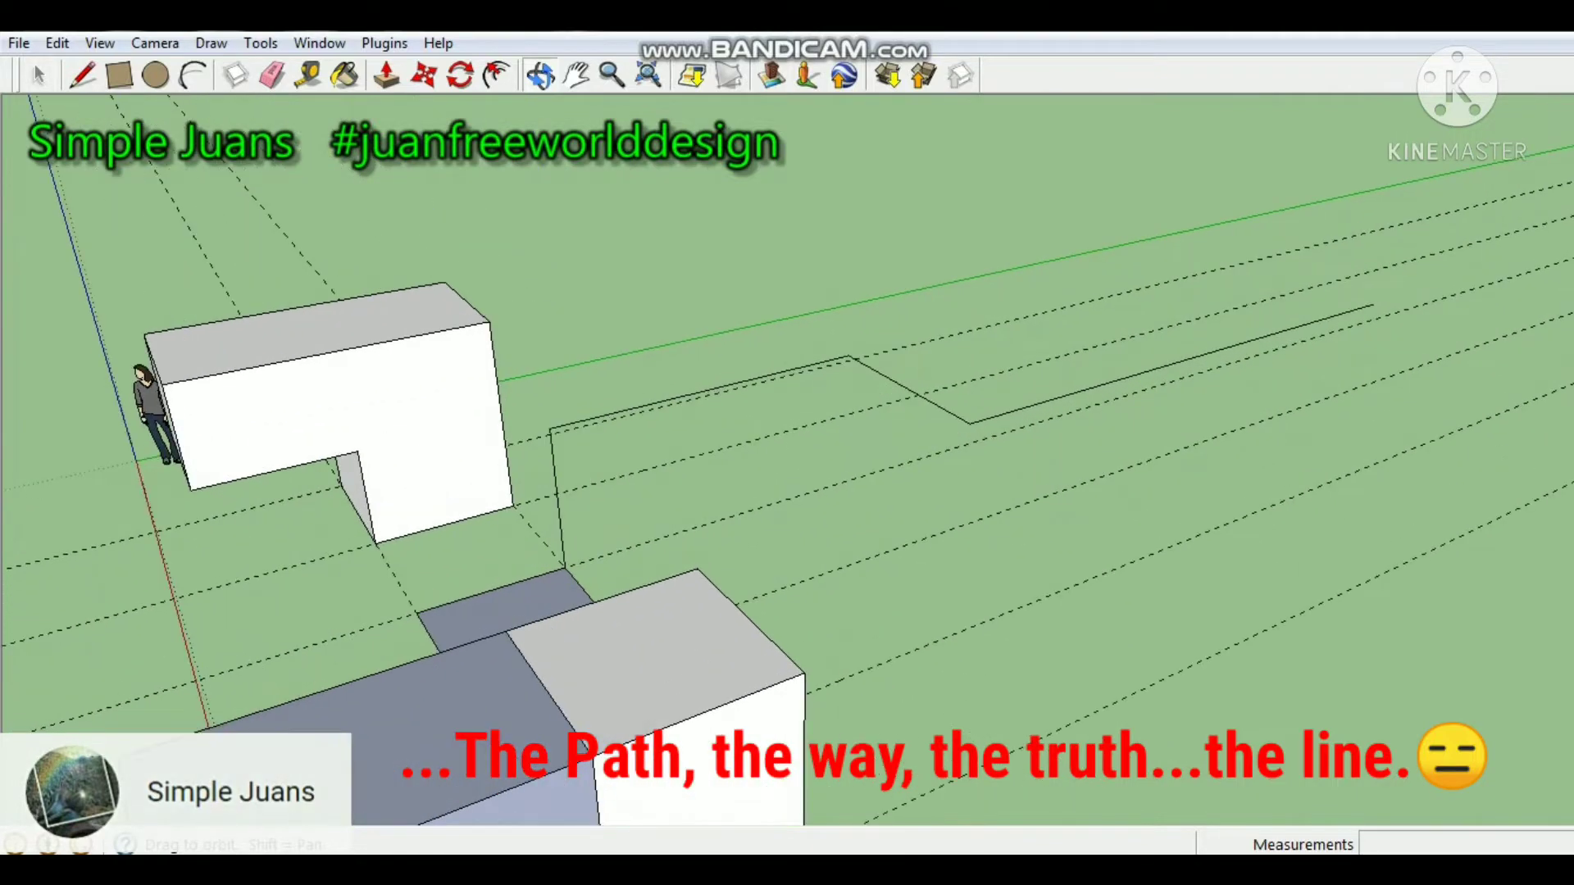
click(260, 43)
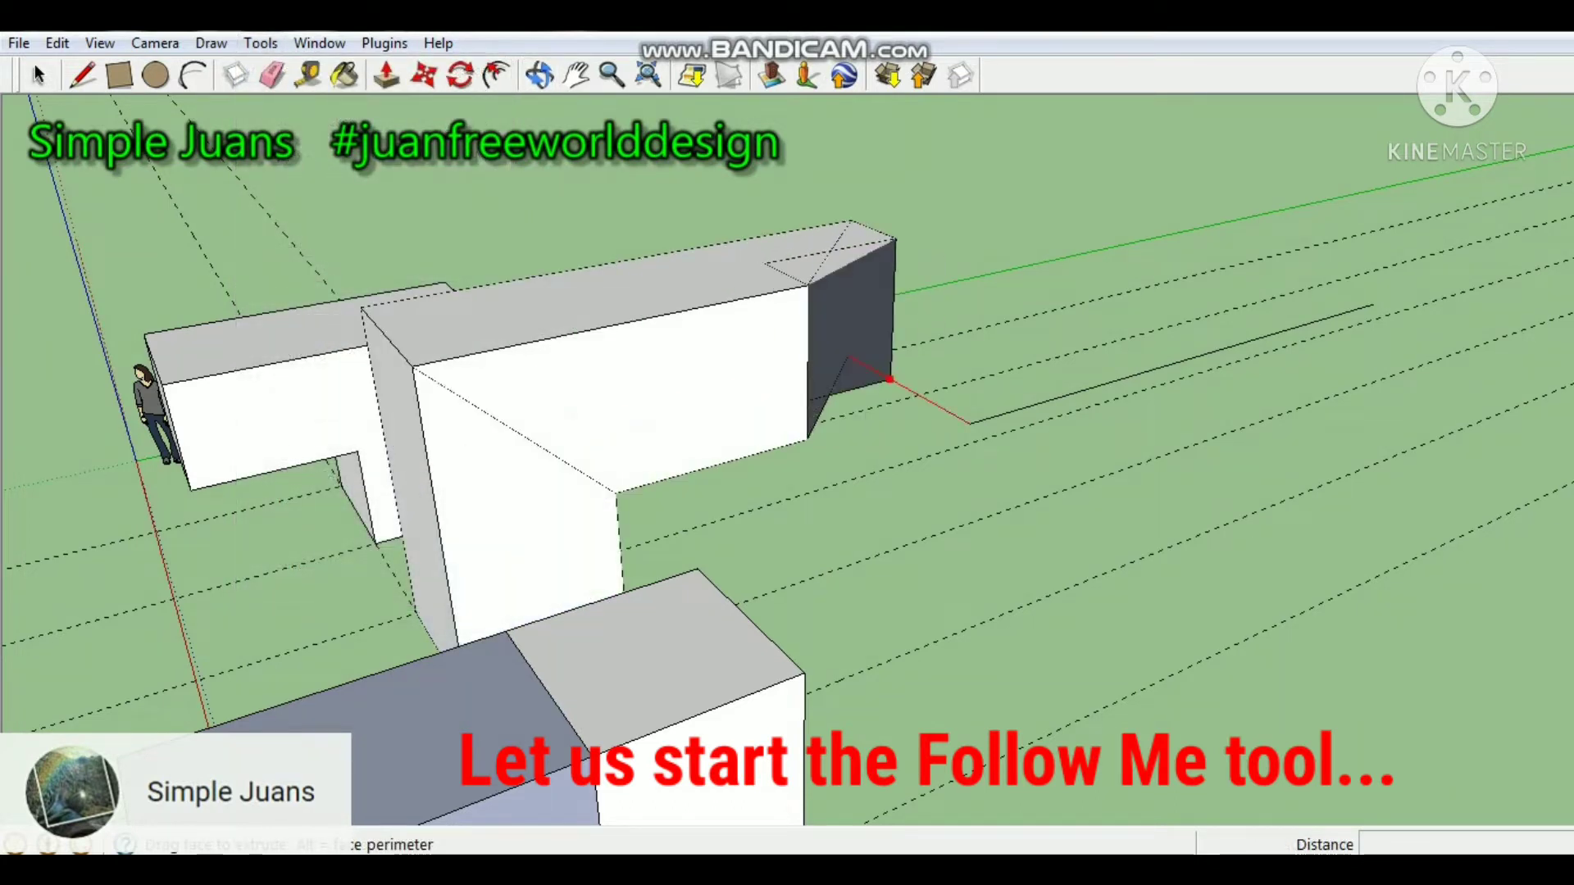
drag(889, 379, 1361, 307)
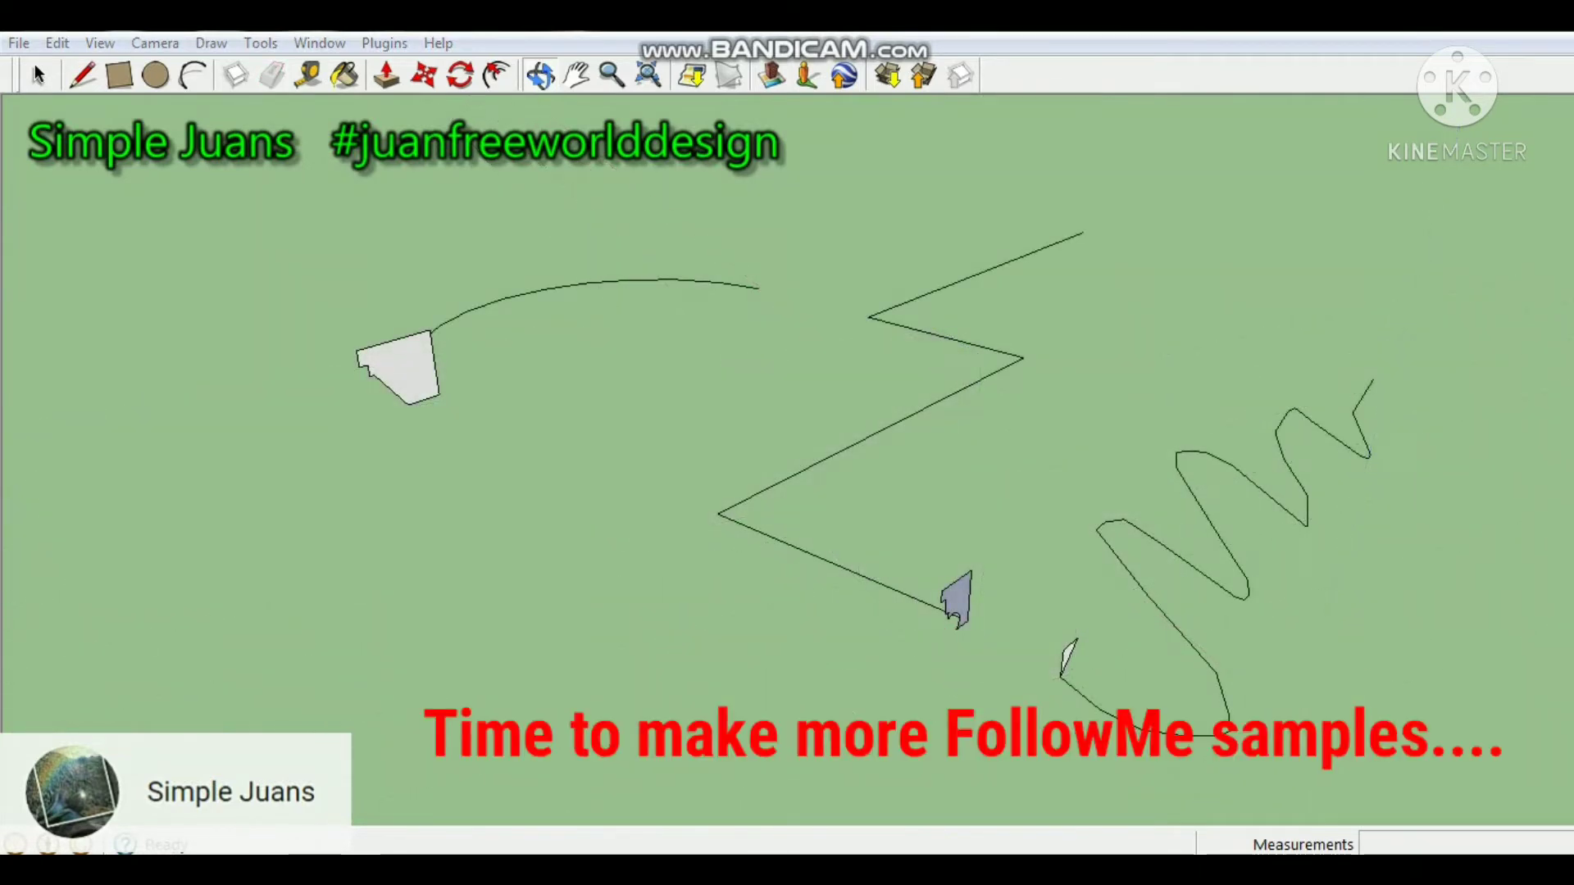
Extrude the stepped molding profile along the entire zigzag line with Follow Me.
mouse_move(787, 443)
middle_down()
mouse_move(834, 524)
mouse_move(910, 537)
mouse_move(1131, 500)
mouse_move(1160, 447)
mouse_move(697, 496)
middle_up()
scroll(729, 586, up, 5)
mouse_move(729, 566)
middle_down()
mouse_move(1016, 531)
mouse_move(1082, 550)
middle_up()
scroll(1012, 558, down, 4)
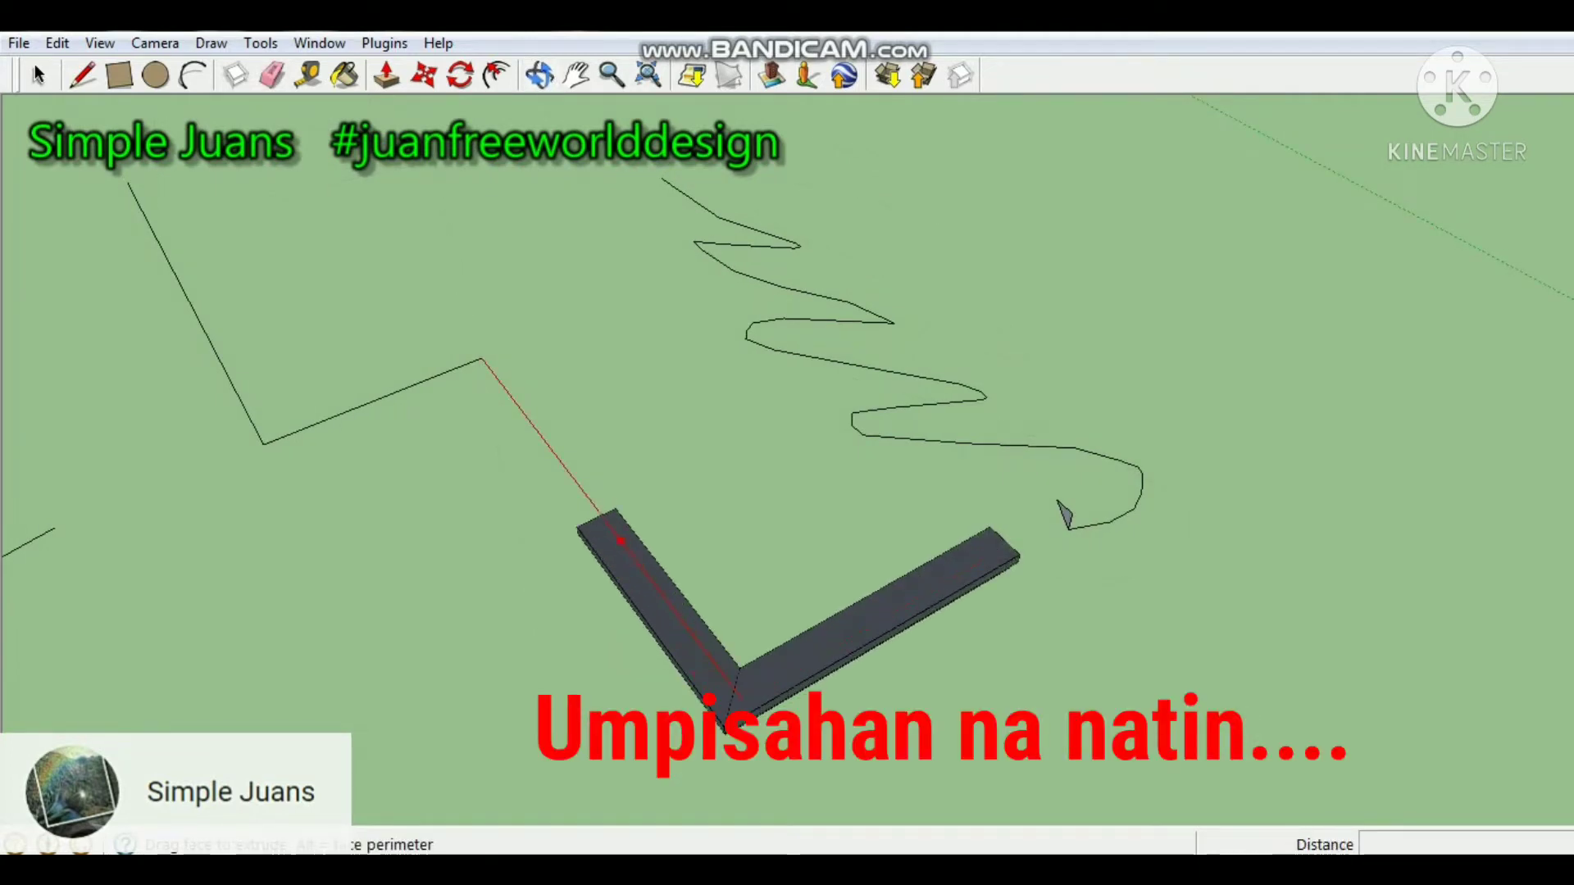
drag(512, 398, 438, 366)
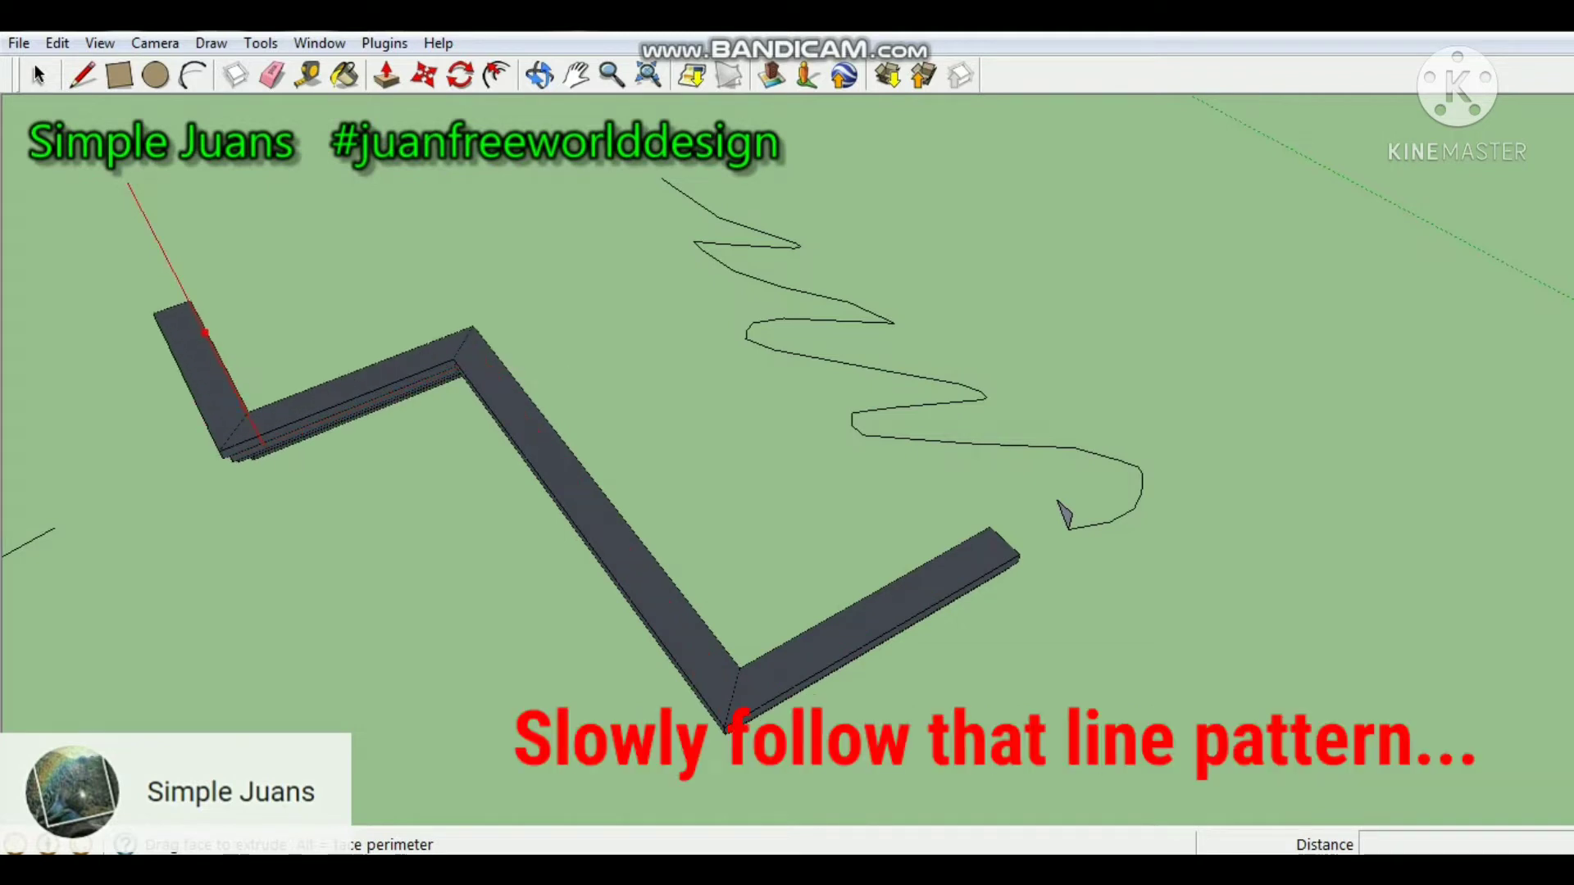
click(134, 193)
Extrude the small profile at the start of the wavy freehand line along that curve with Follow Me.
middle_drag(328, 443, 361, 315)
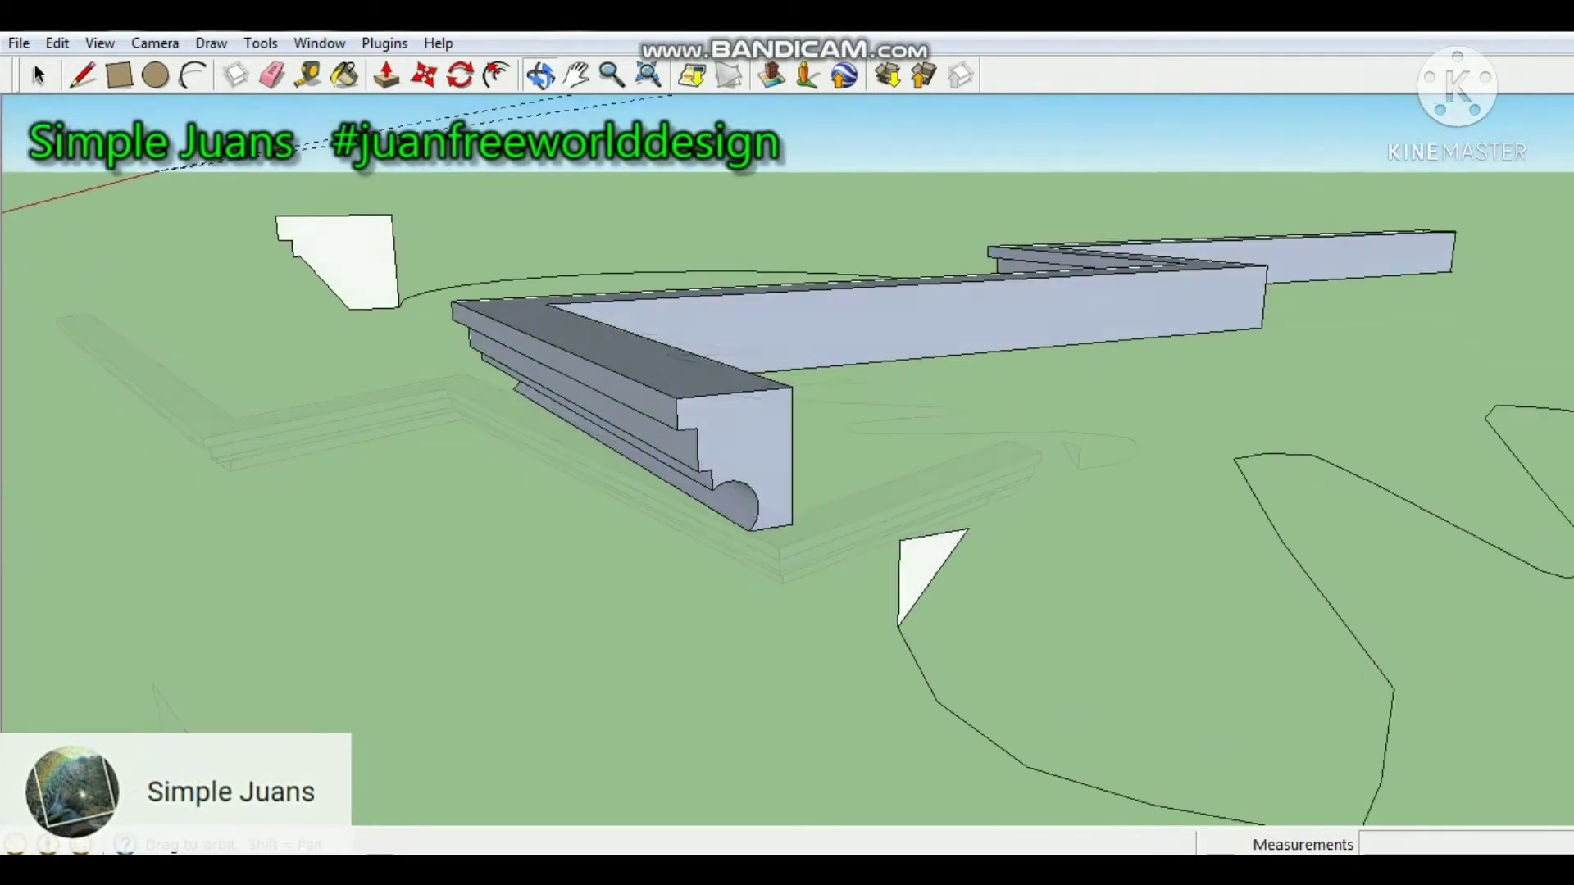
middle_drag(787, 442, 886, 451)
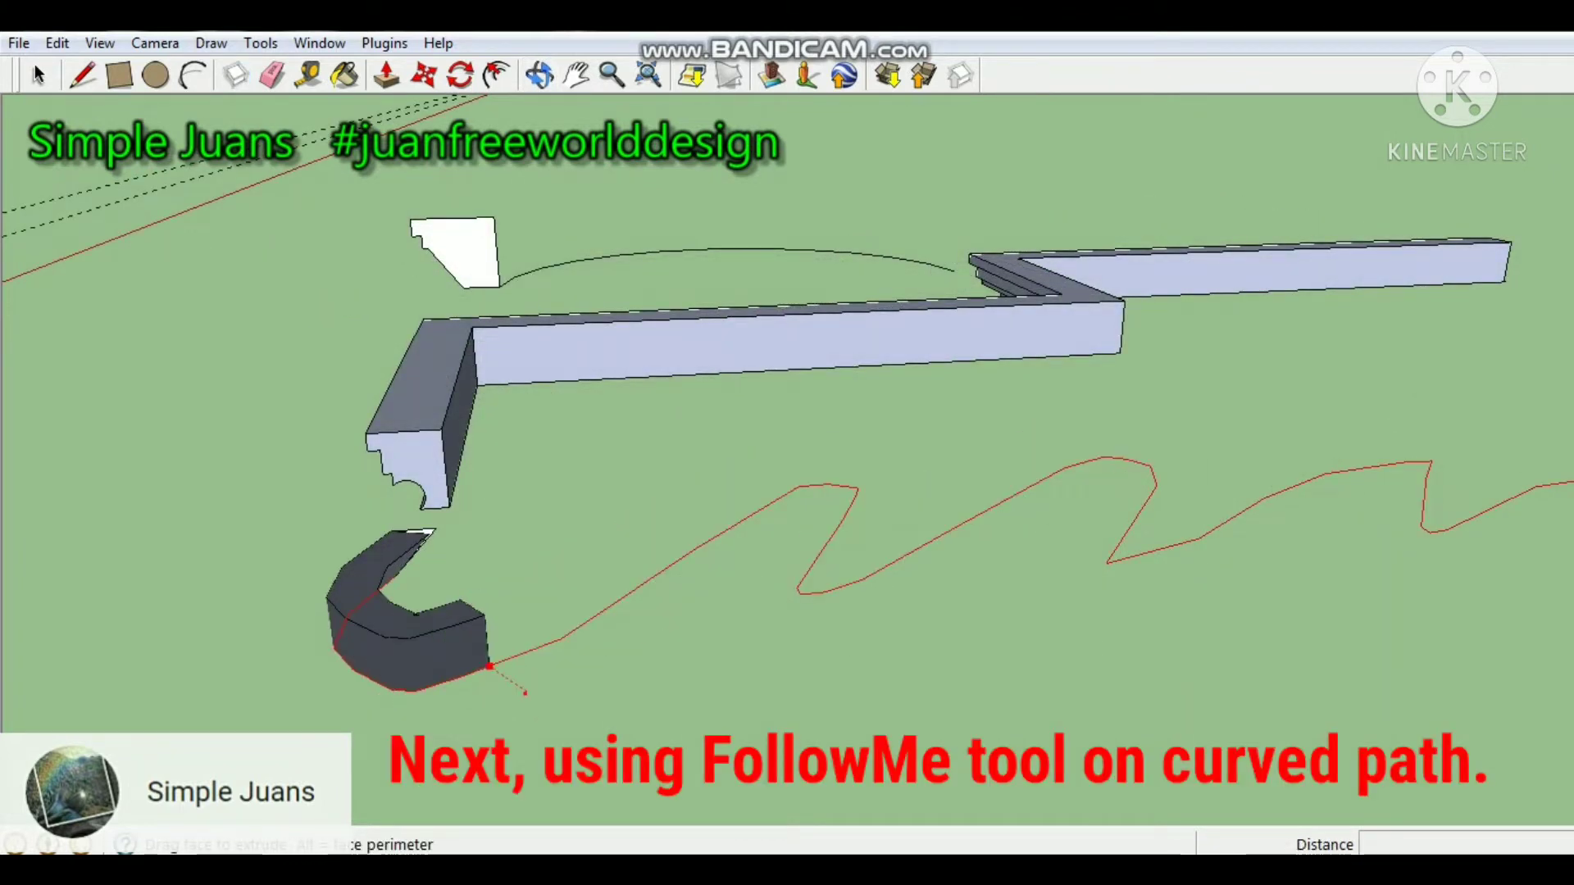
drag(623, 648, 797, 525)
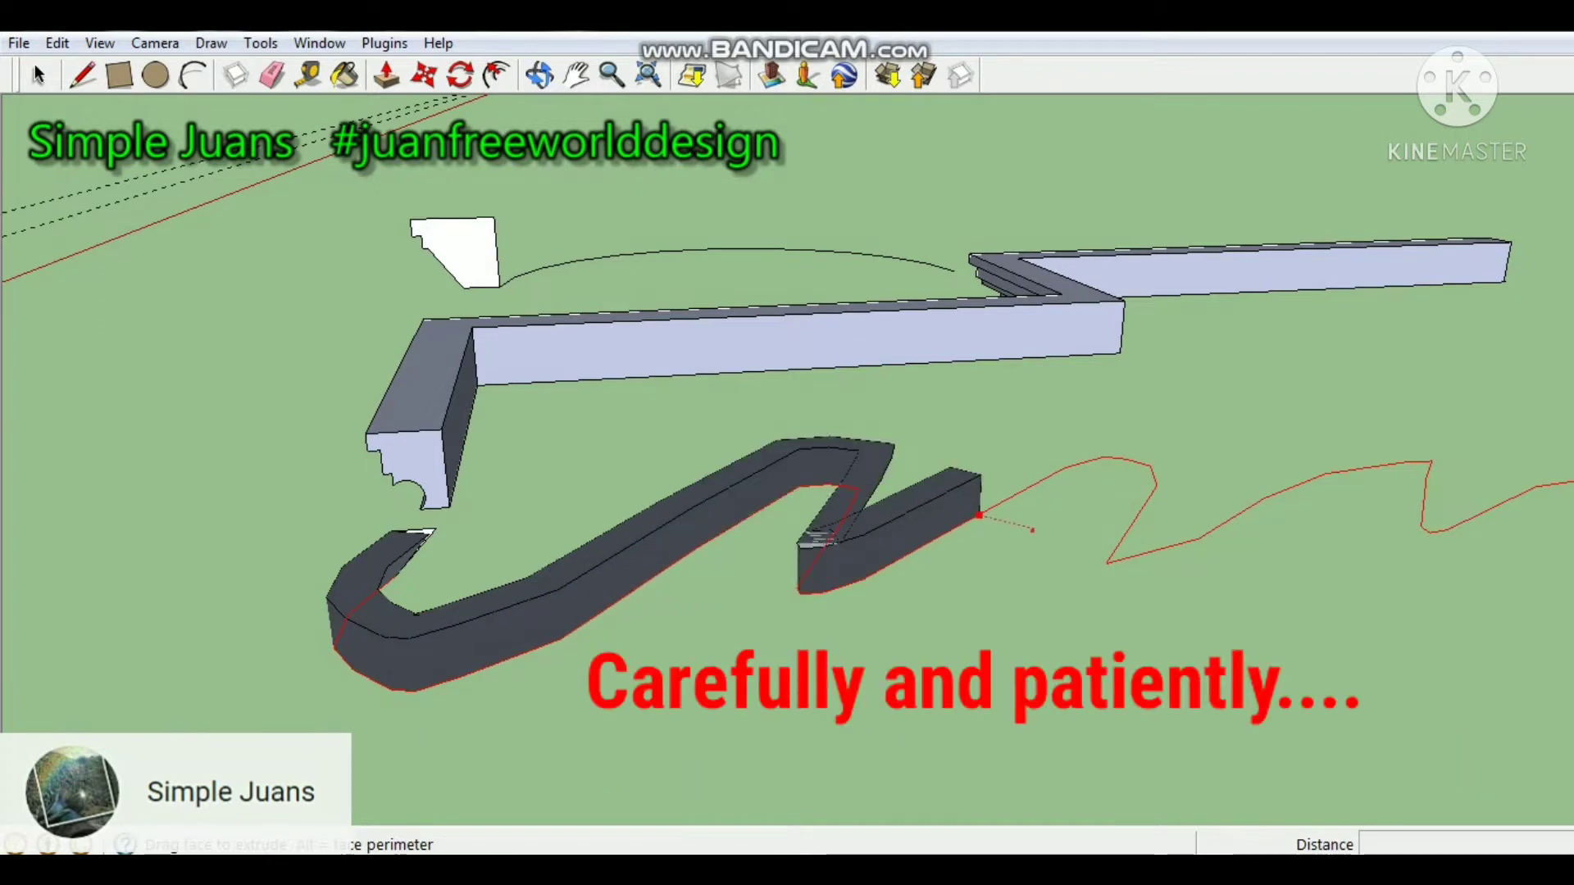
drag(1033, 531, 1150, 466)
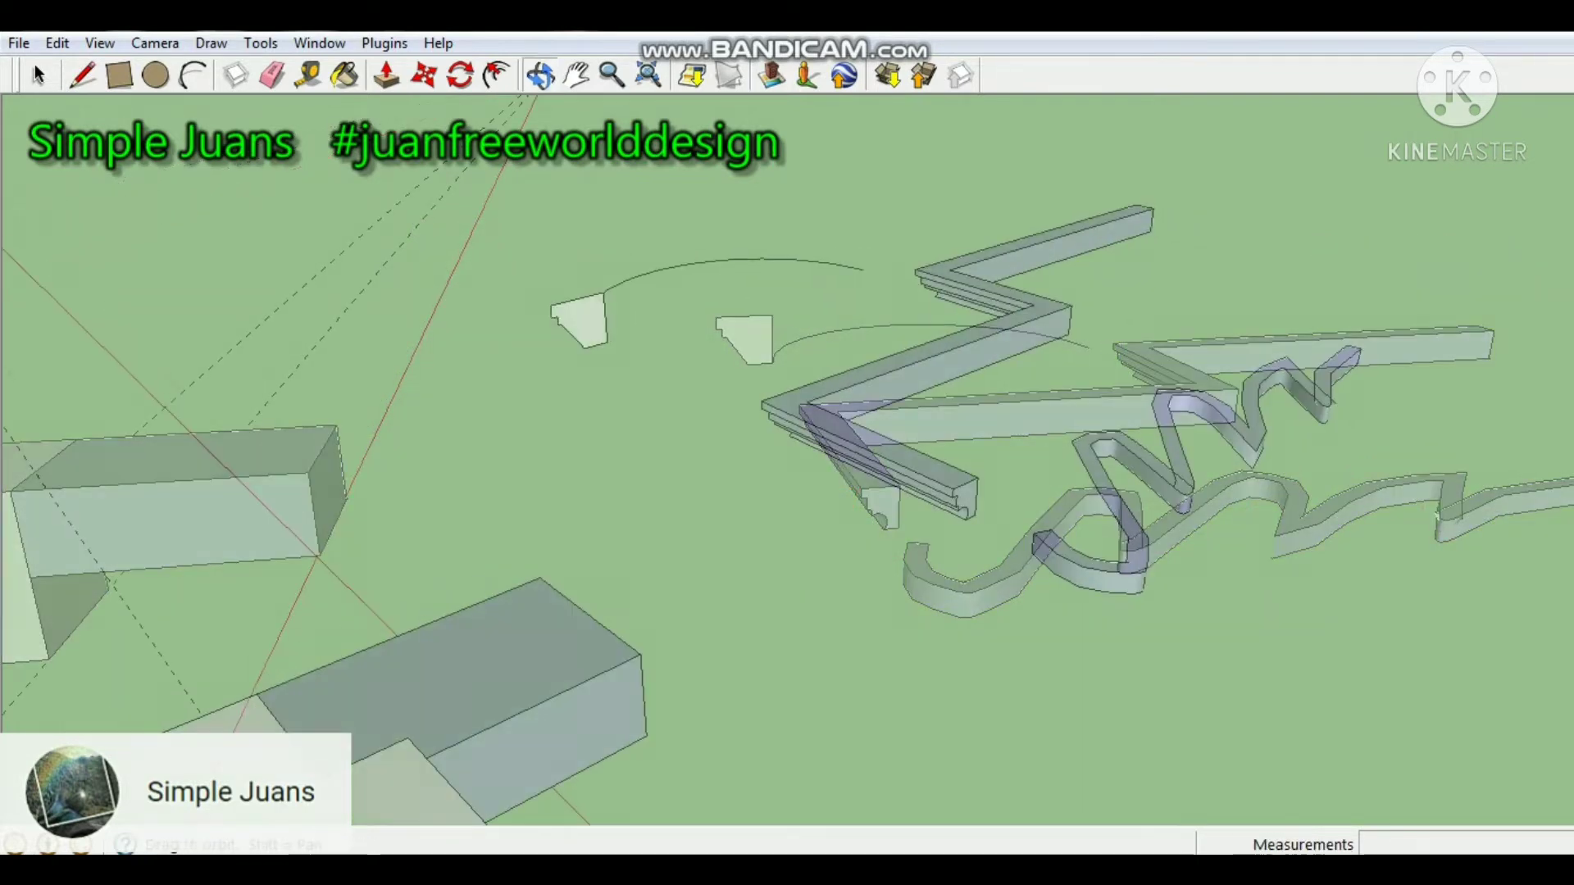
Extrude the remaining notched profile along the large arc to its far end with Follow Me.
middle_drag(344, 623, 152, 693)
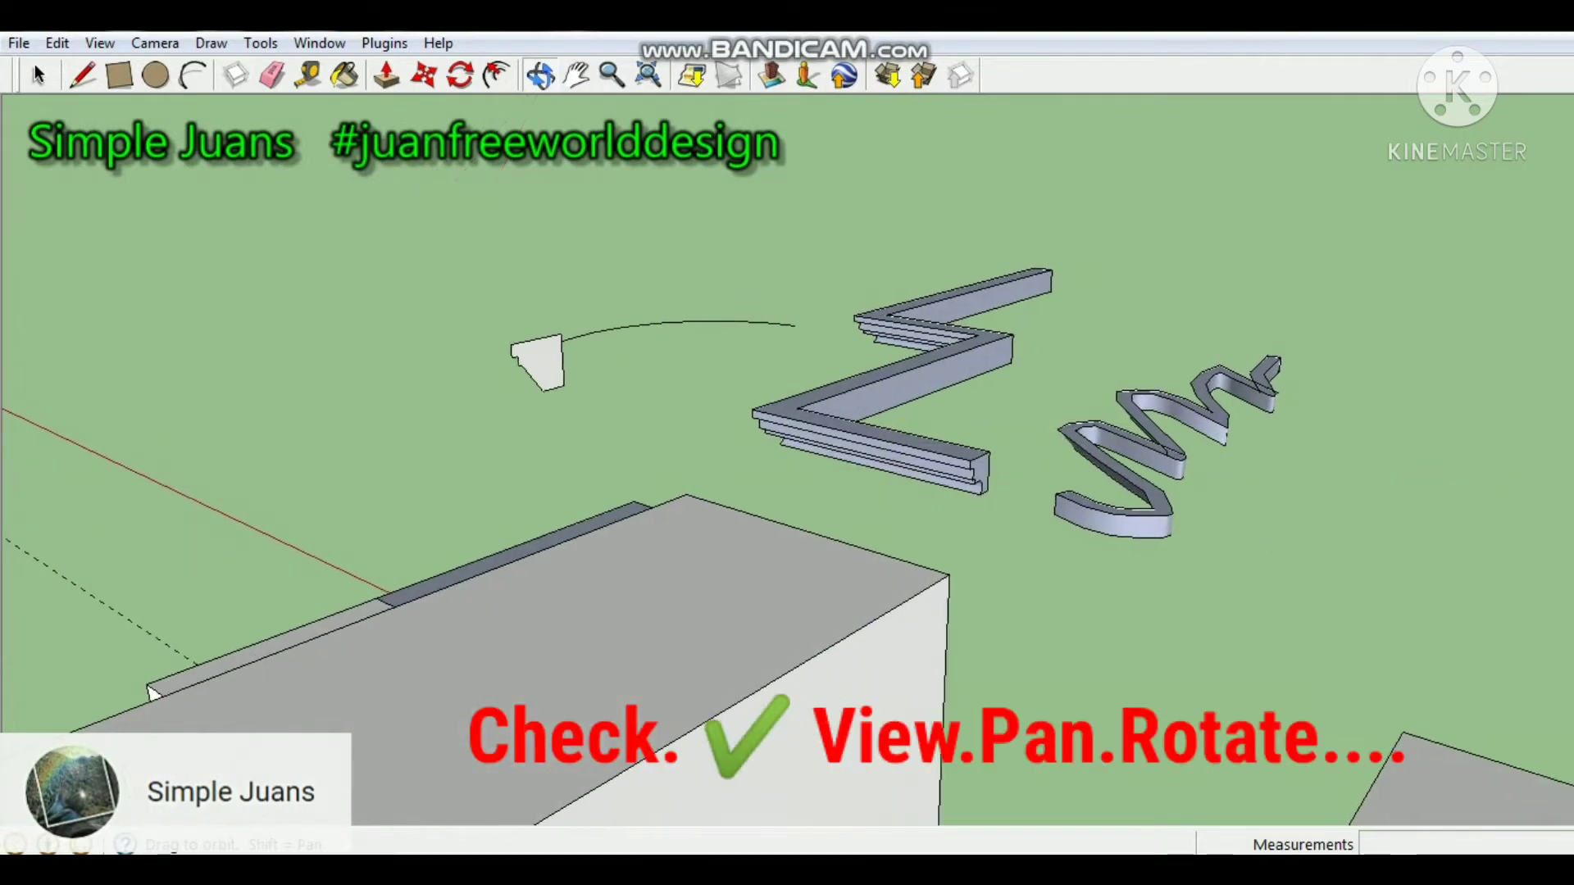
scroll(1132, 603, up, 6)
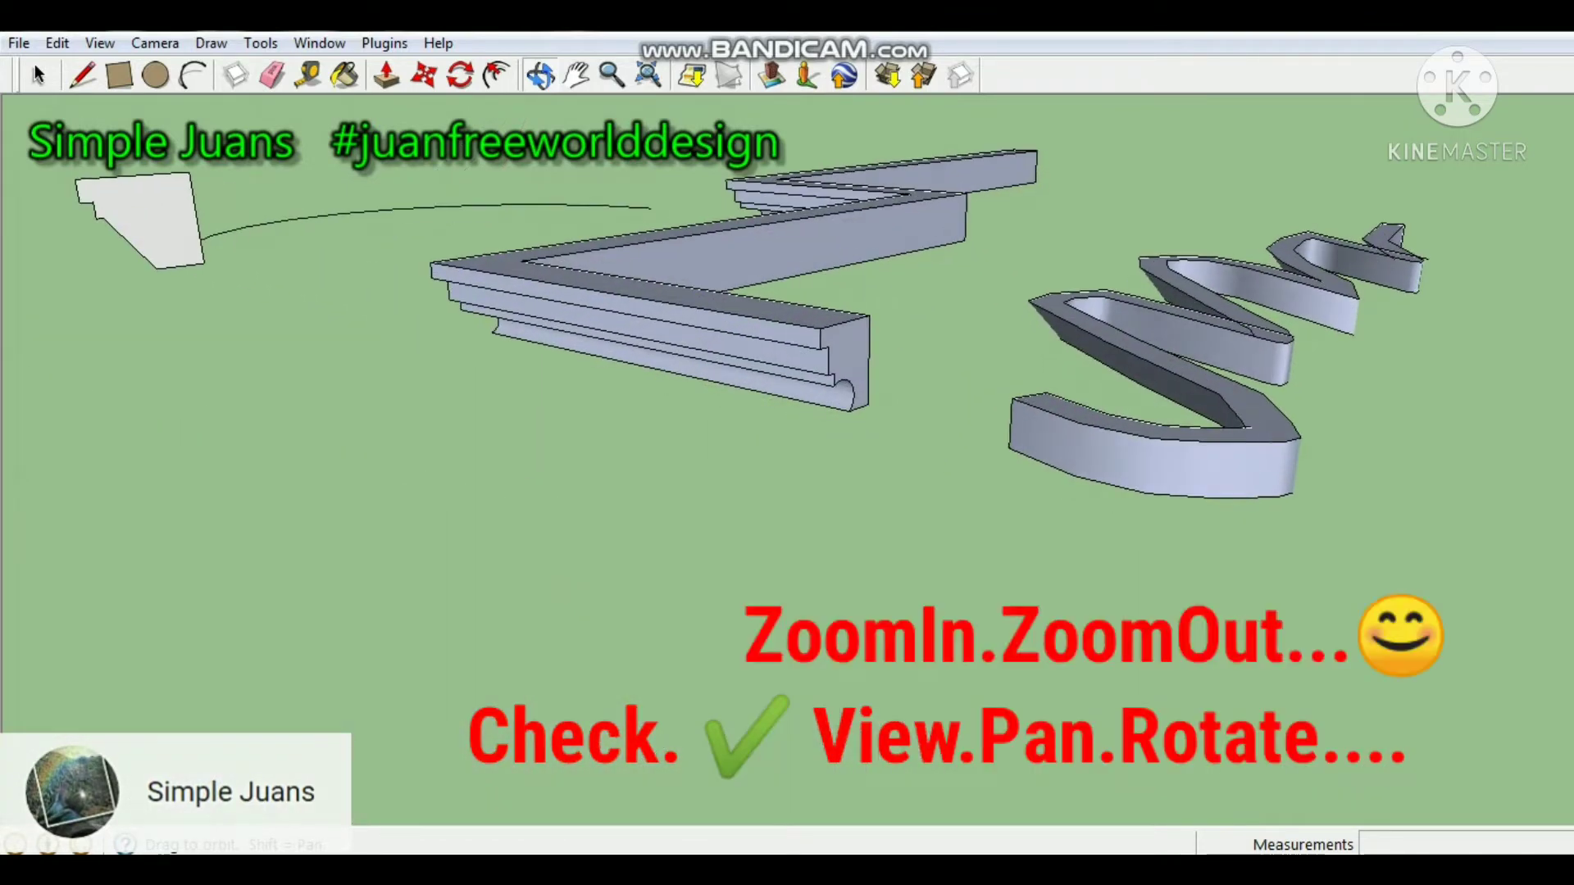
scroll(788, 459, up, 2)
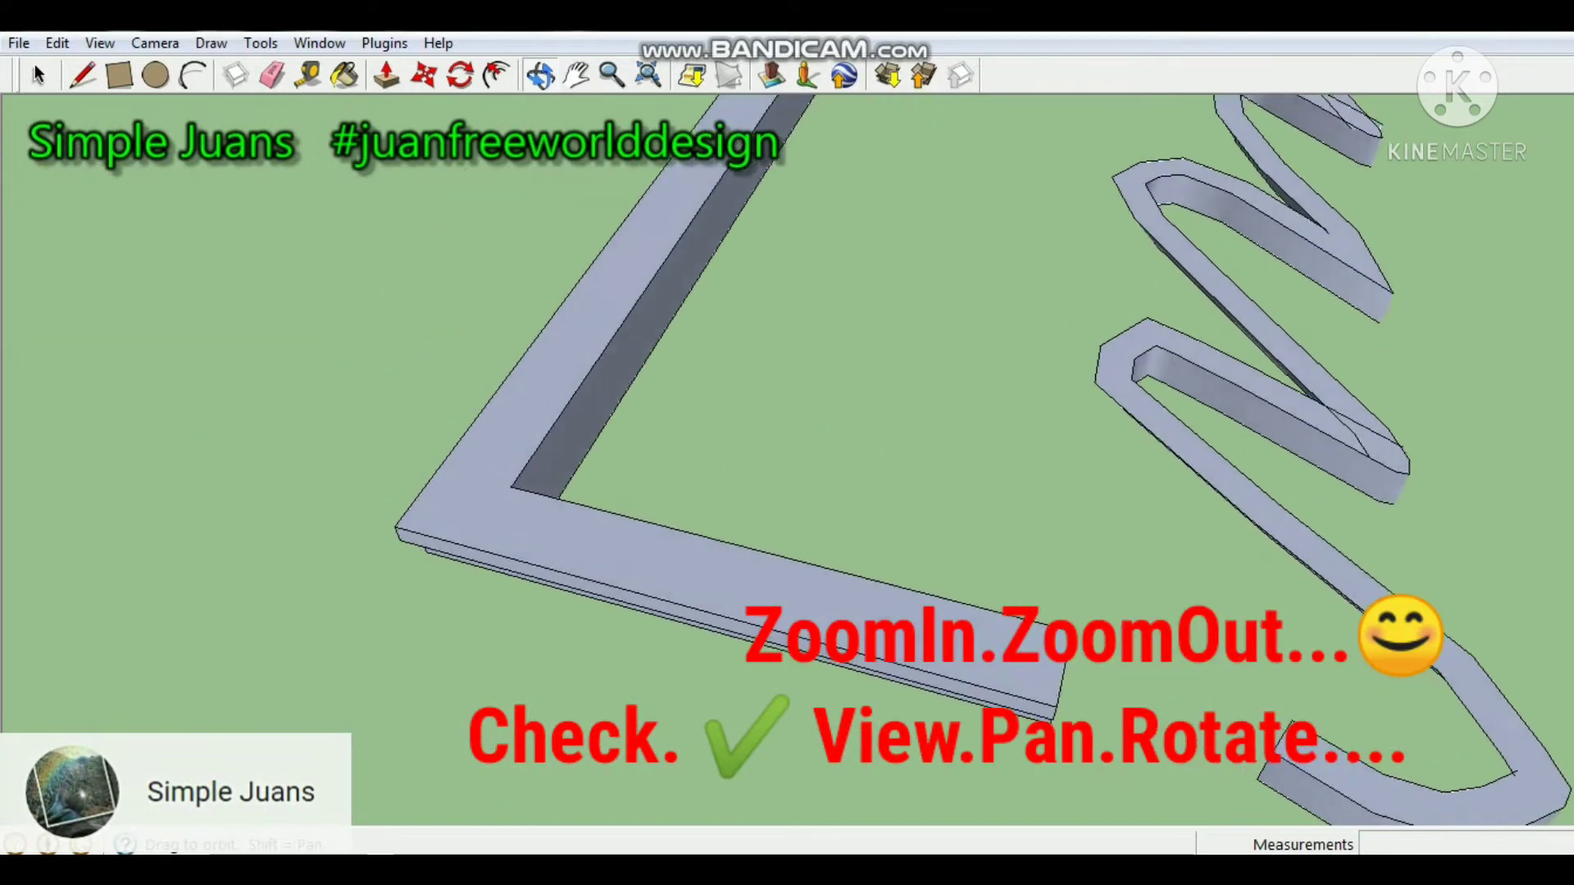
scroll(902, 459, up, 4)
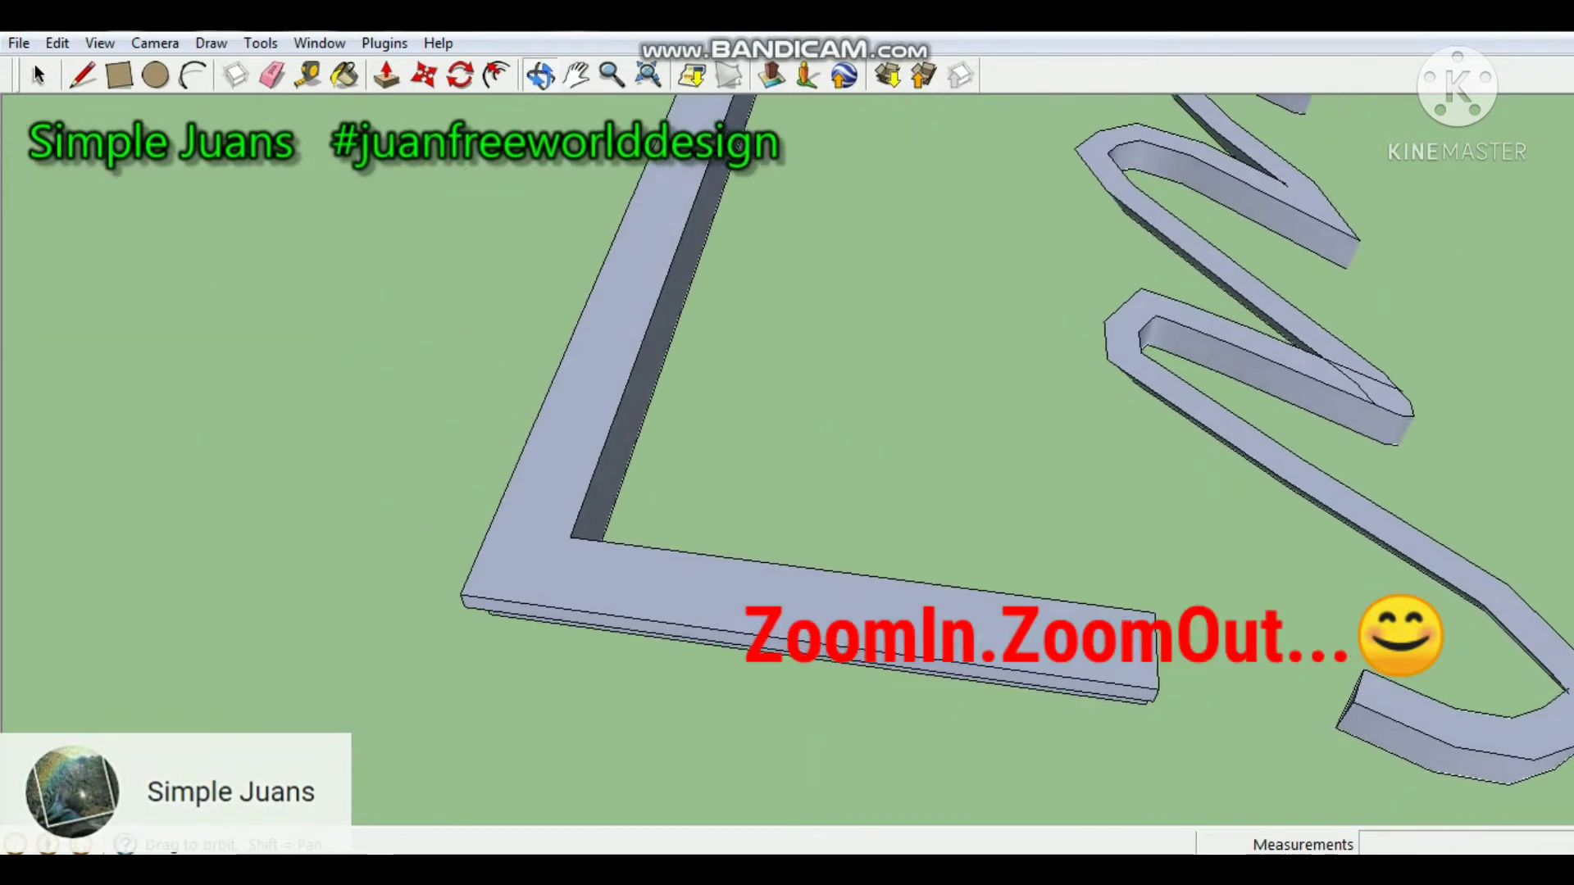
scroll(787, 460, down, 4)
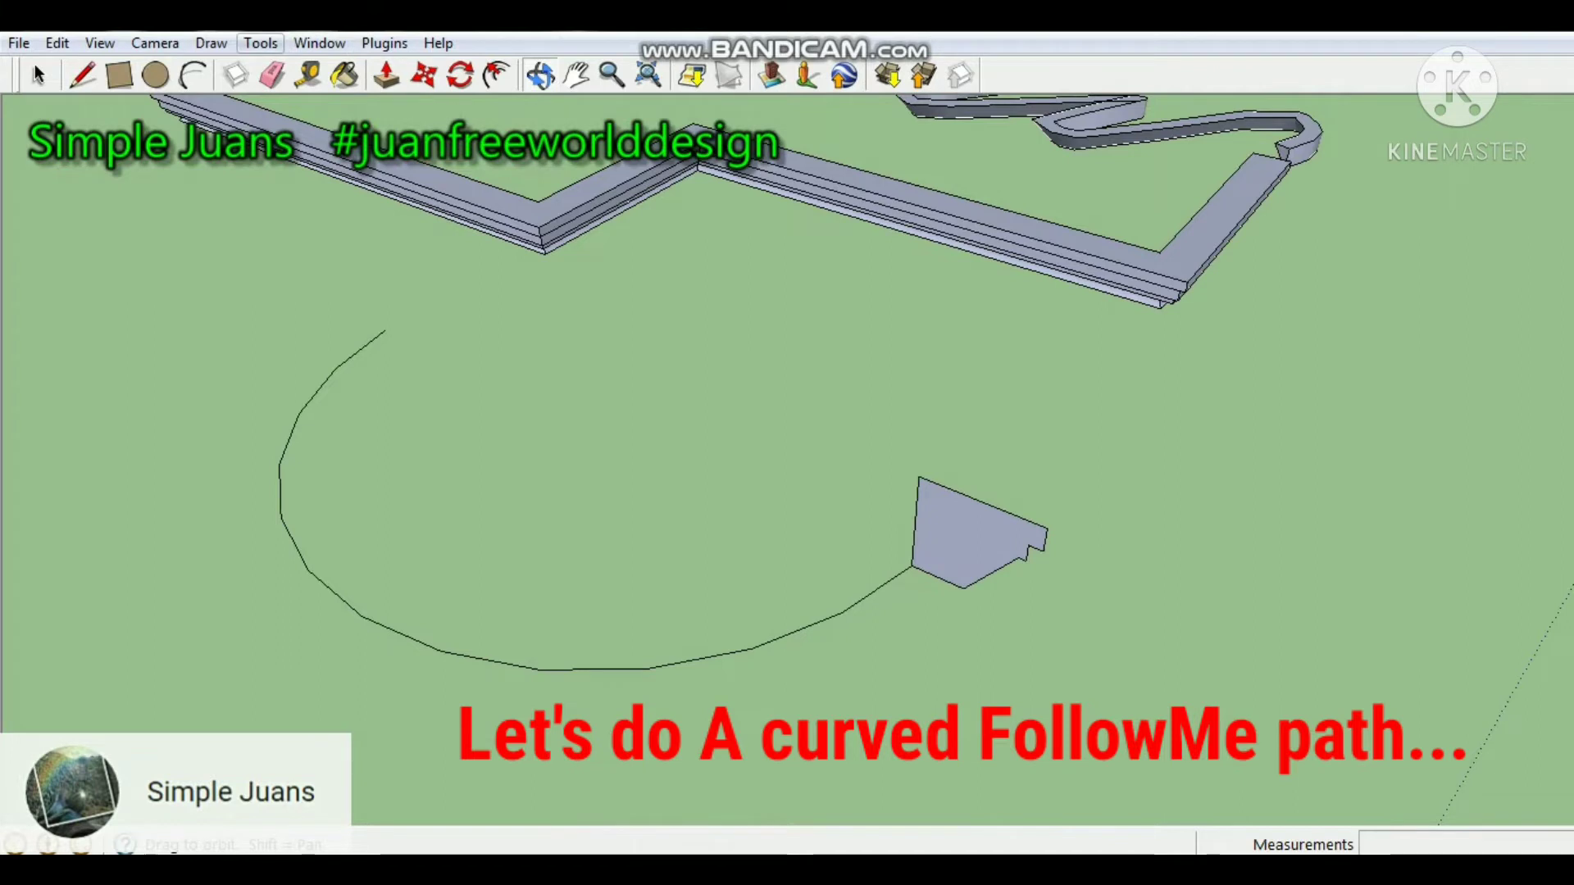
click(261, 43)
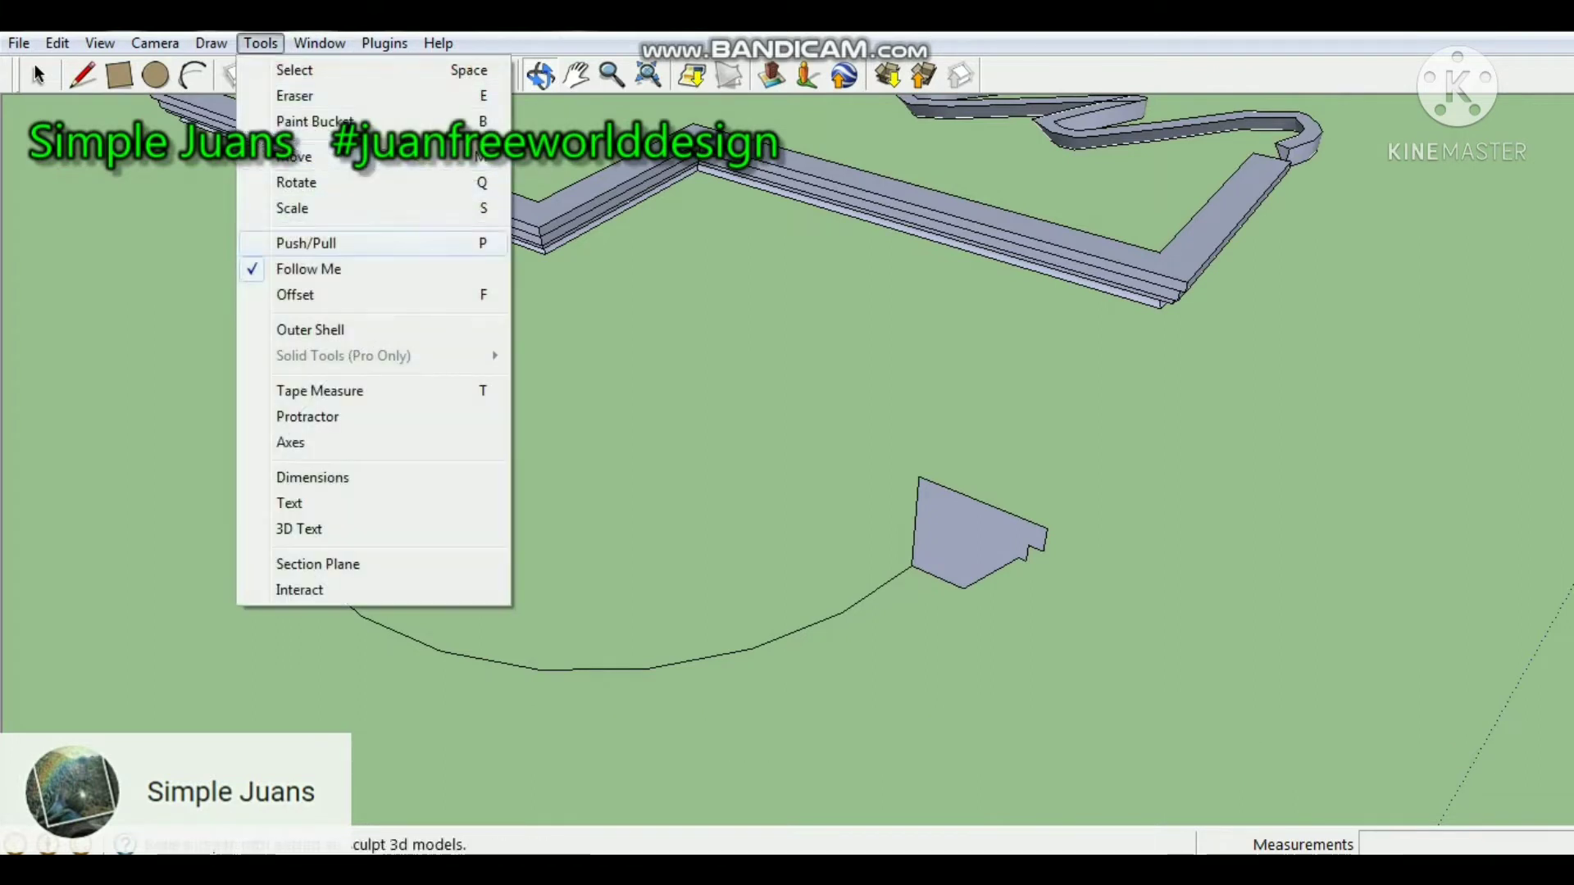
click(308, 269)
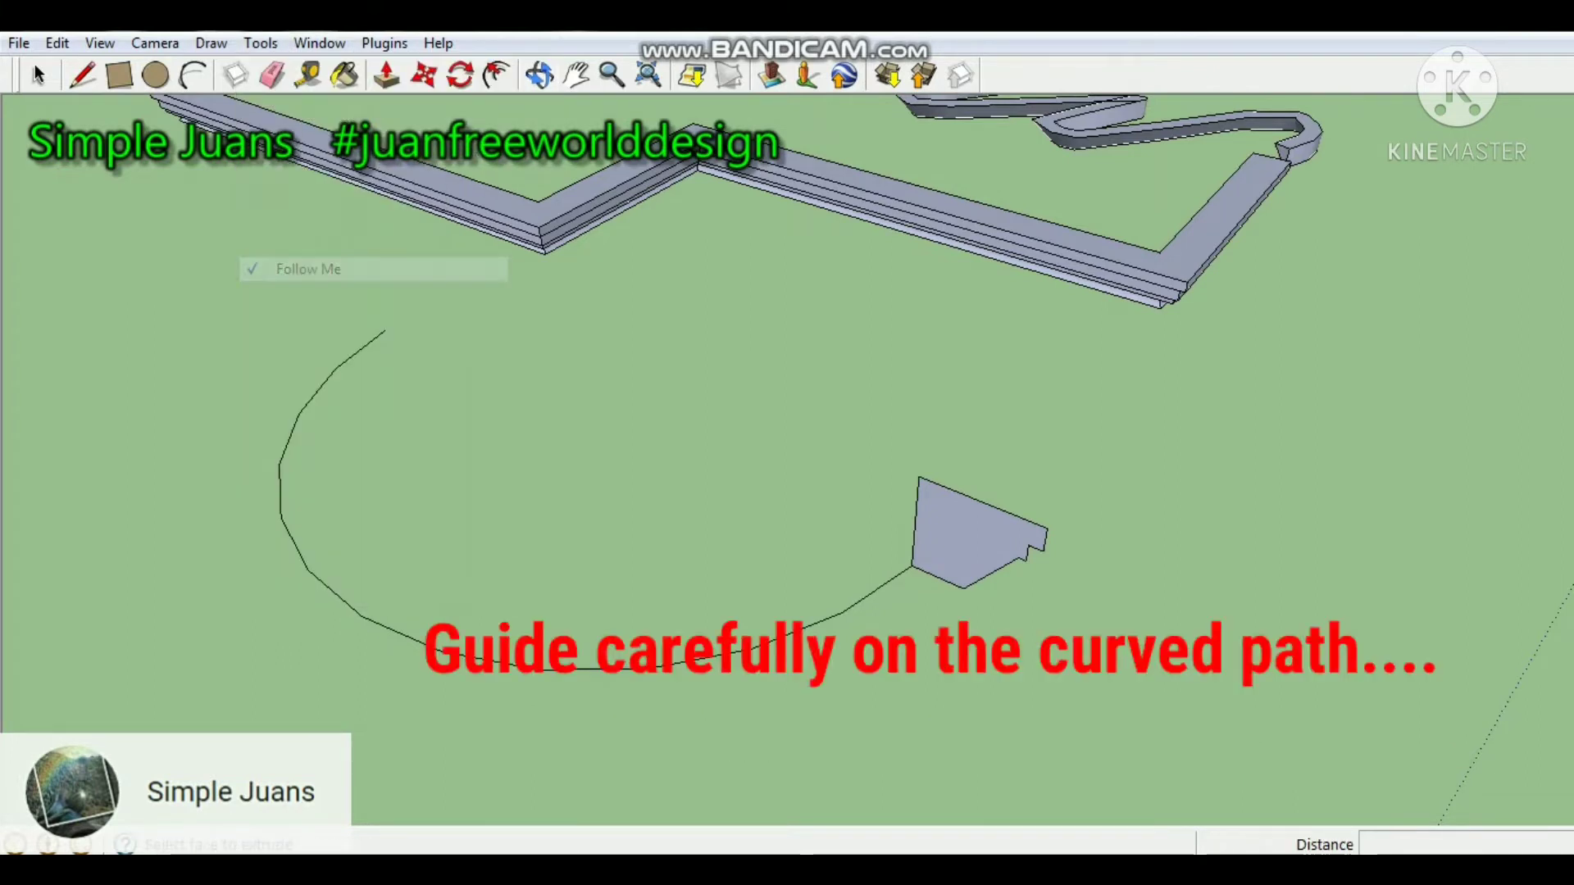
drag(967, 533, 341, 448)
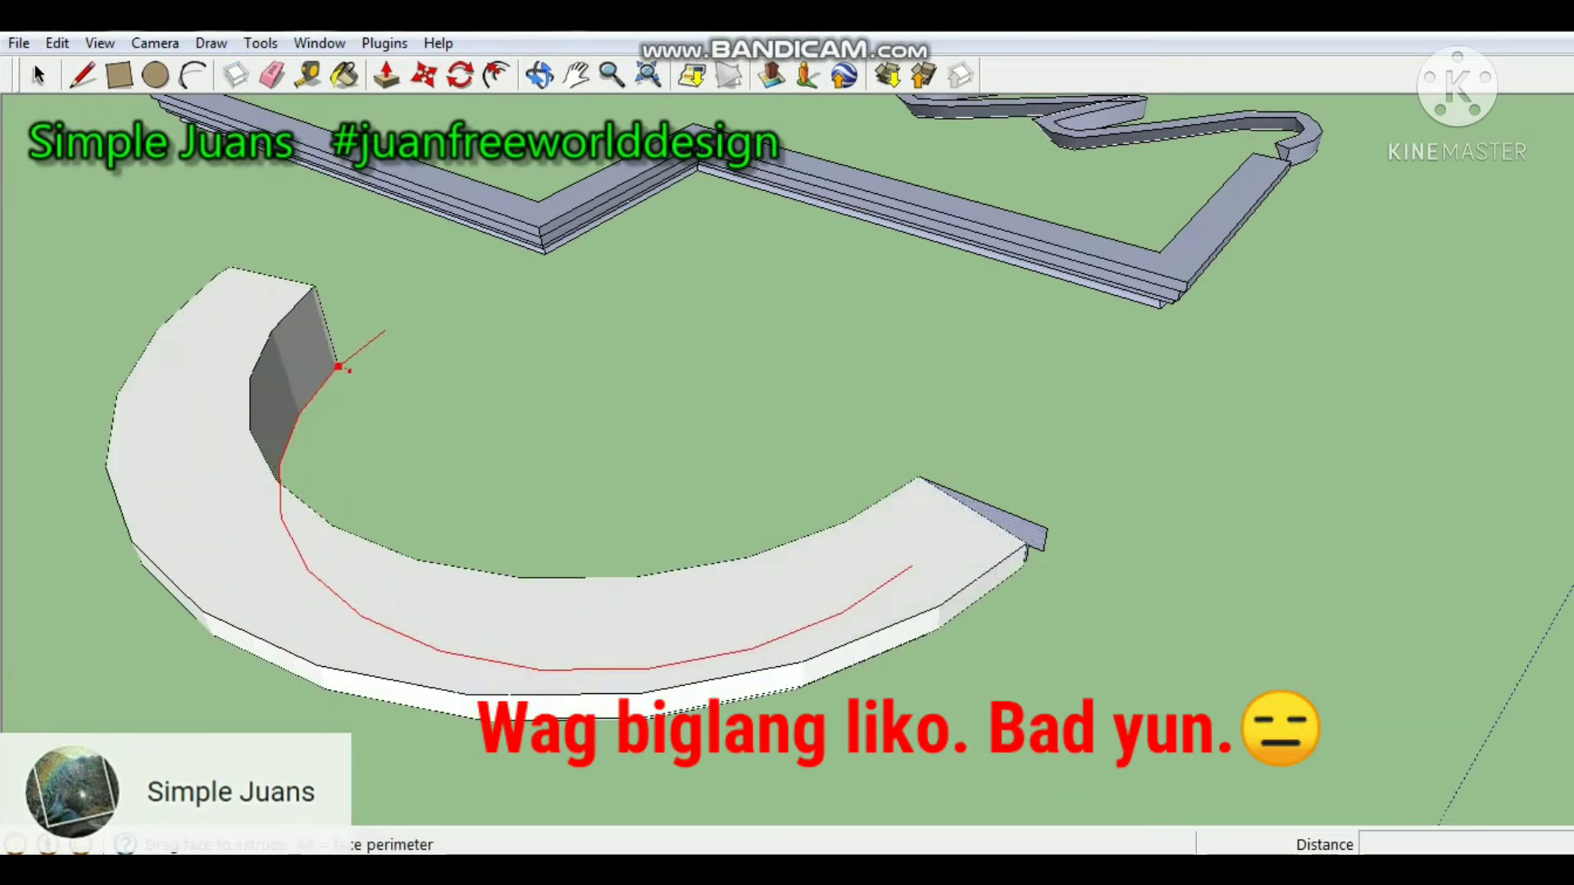
drag(367, 346, 376, 339)
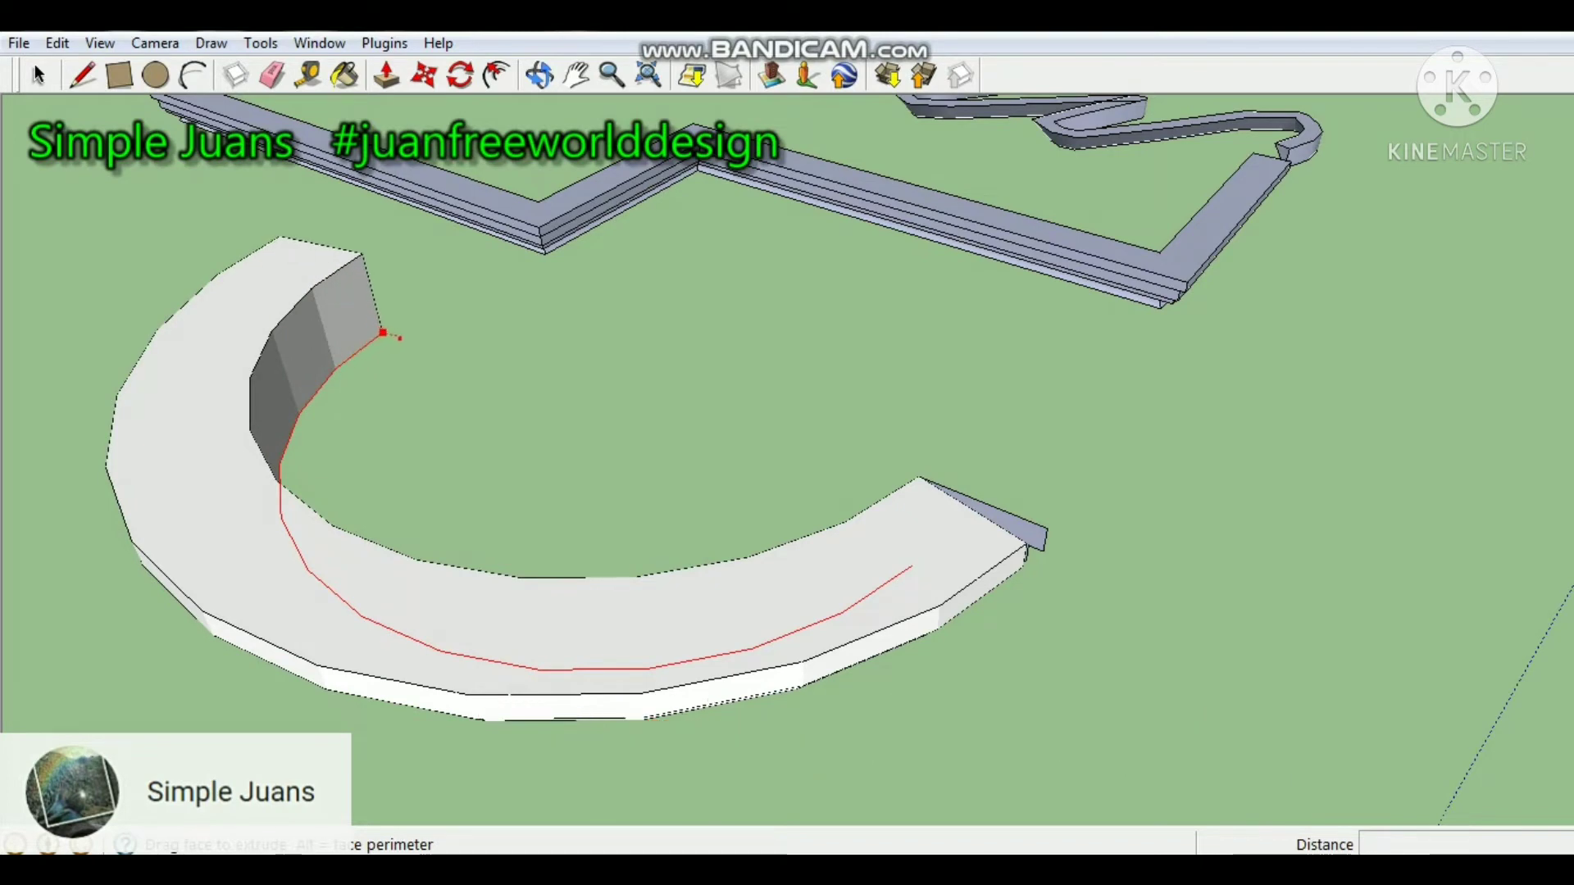
click(399, 338)
Inspect the arc, zigzag and wavy Follow Me extrusions up close and from several angles.
mouse_move(399, 338)
middle_down()
mouse_move(370, 440)
mouse_move(74, 361)
middle_up()
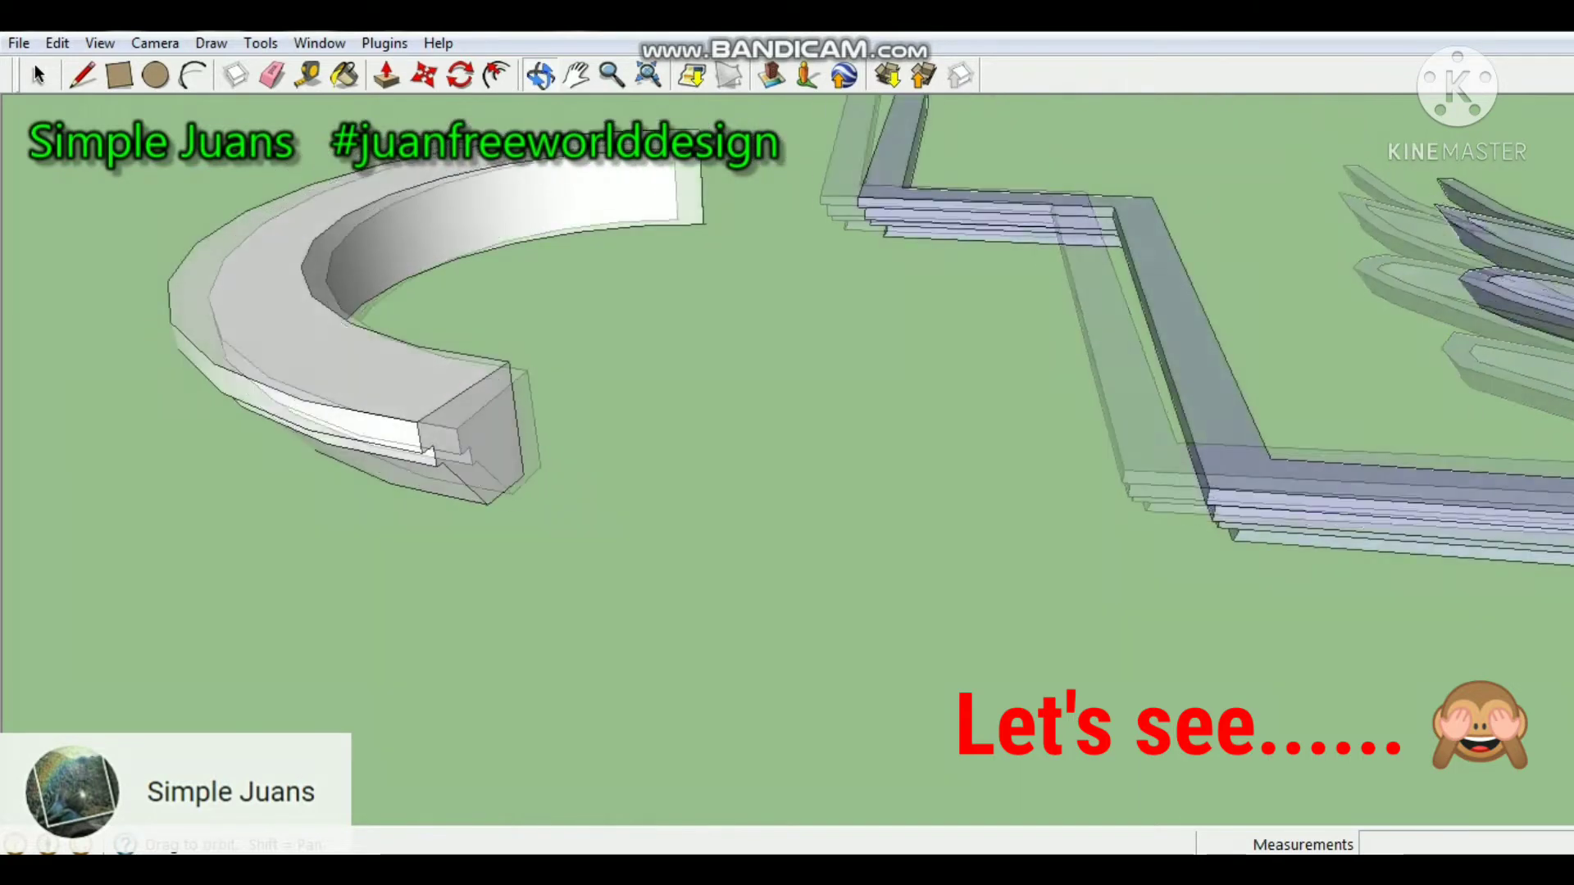
scroll(606, 275, up, 1)
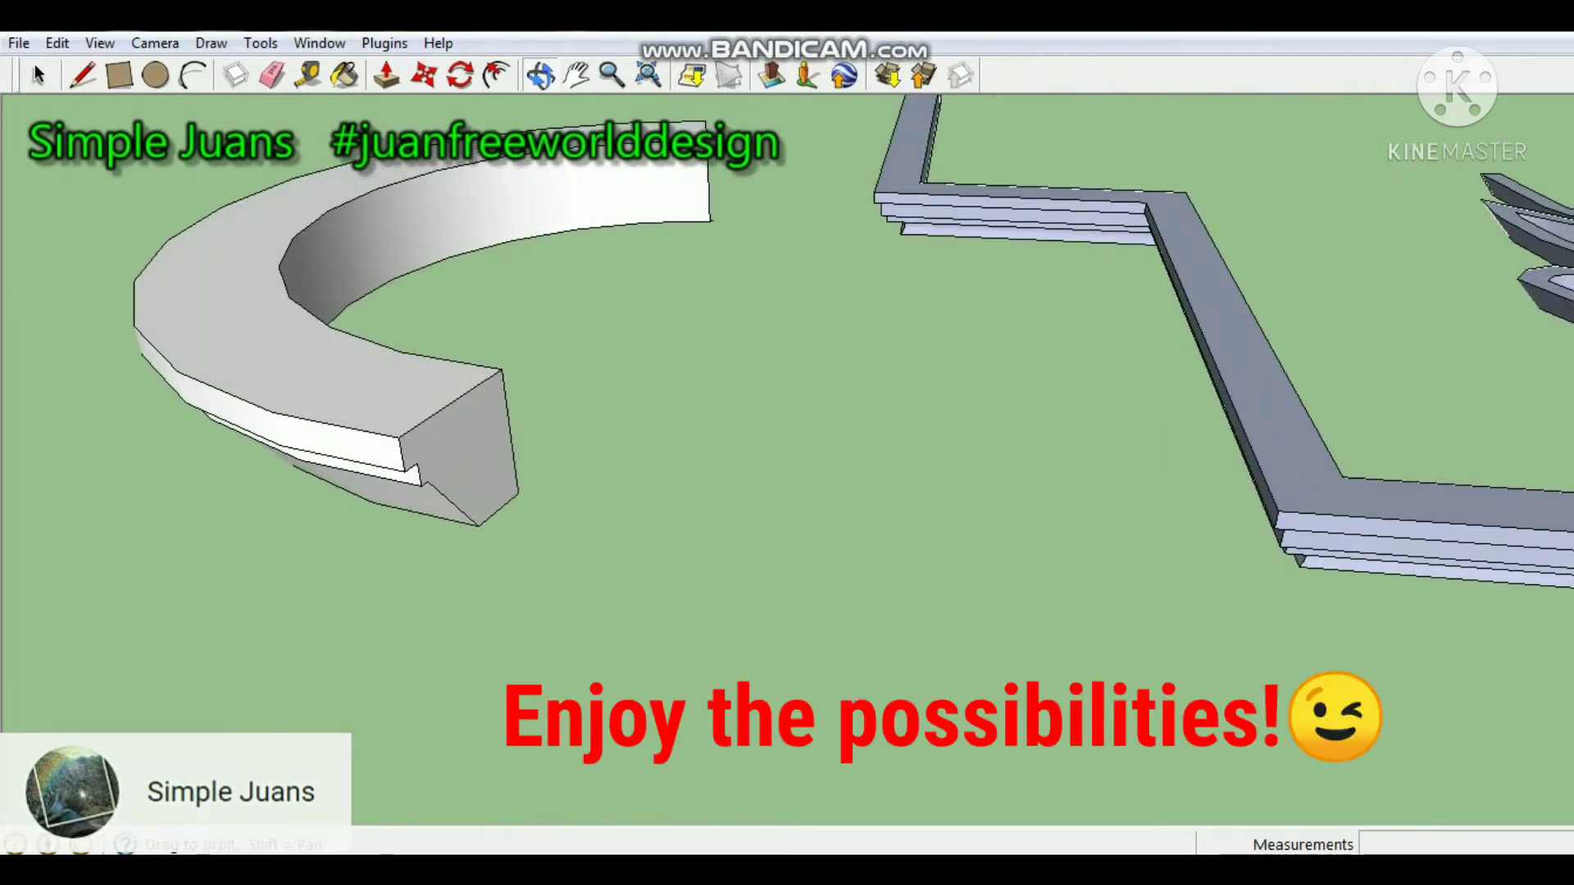
scroll(611, 273, down, 5)
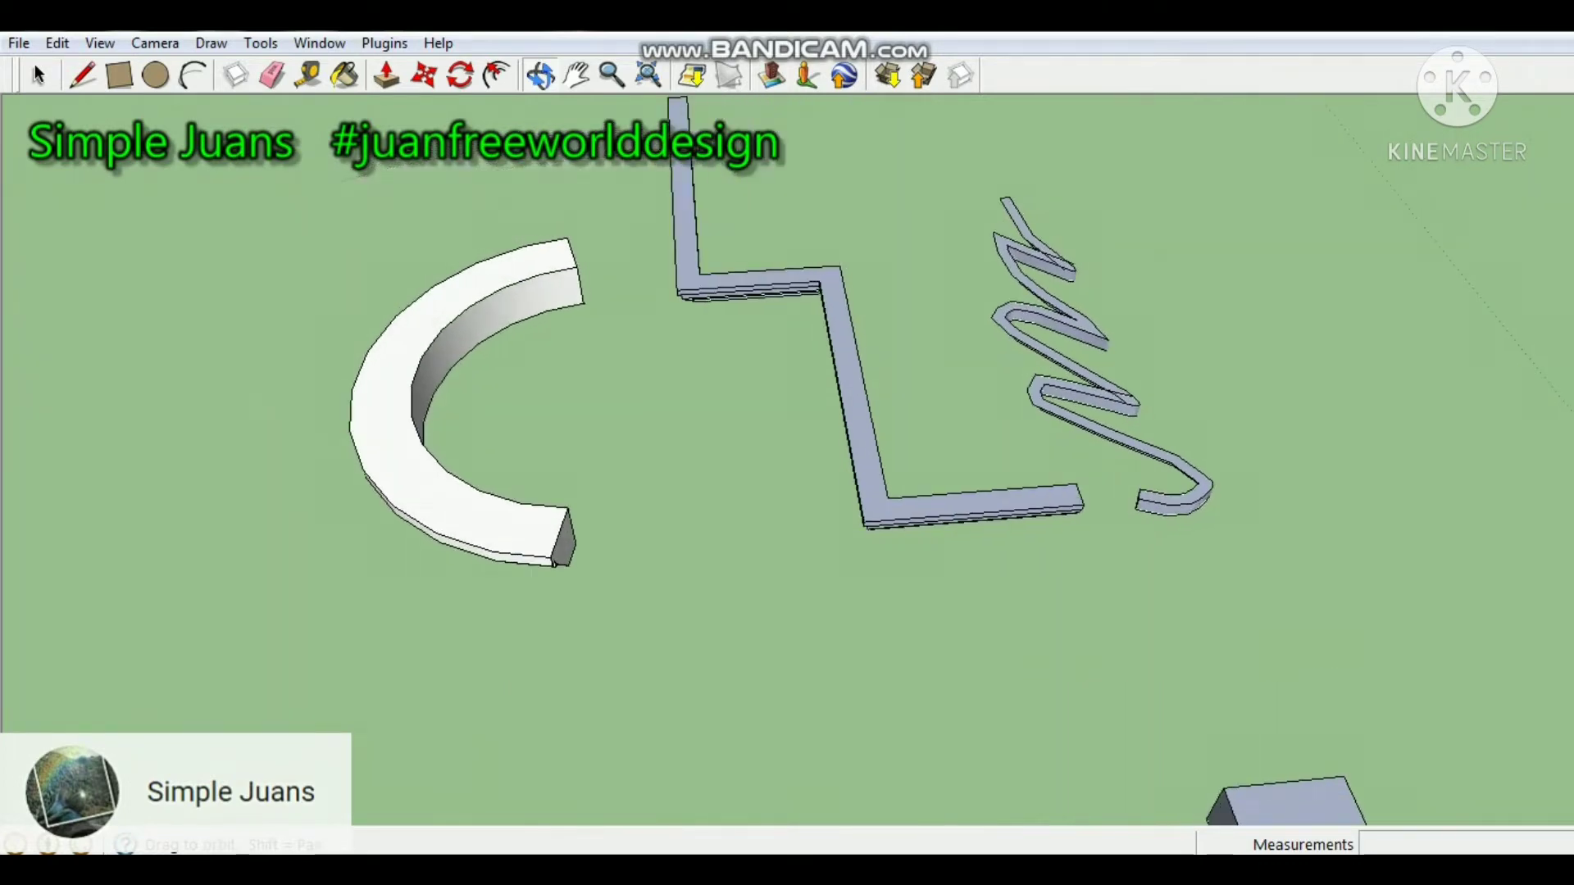
middle_drag(697, 459, 867, 450)
middle_drag(656, 459, 951, 456)
middle_drag(787, 557, 1057, 361)
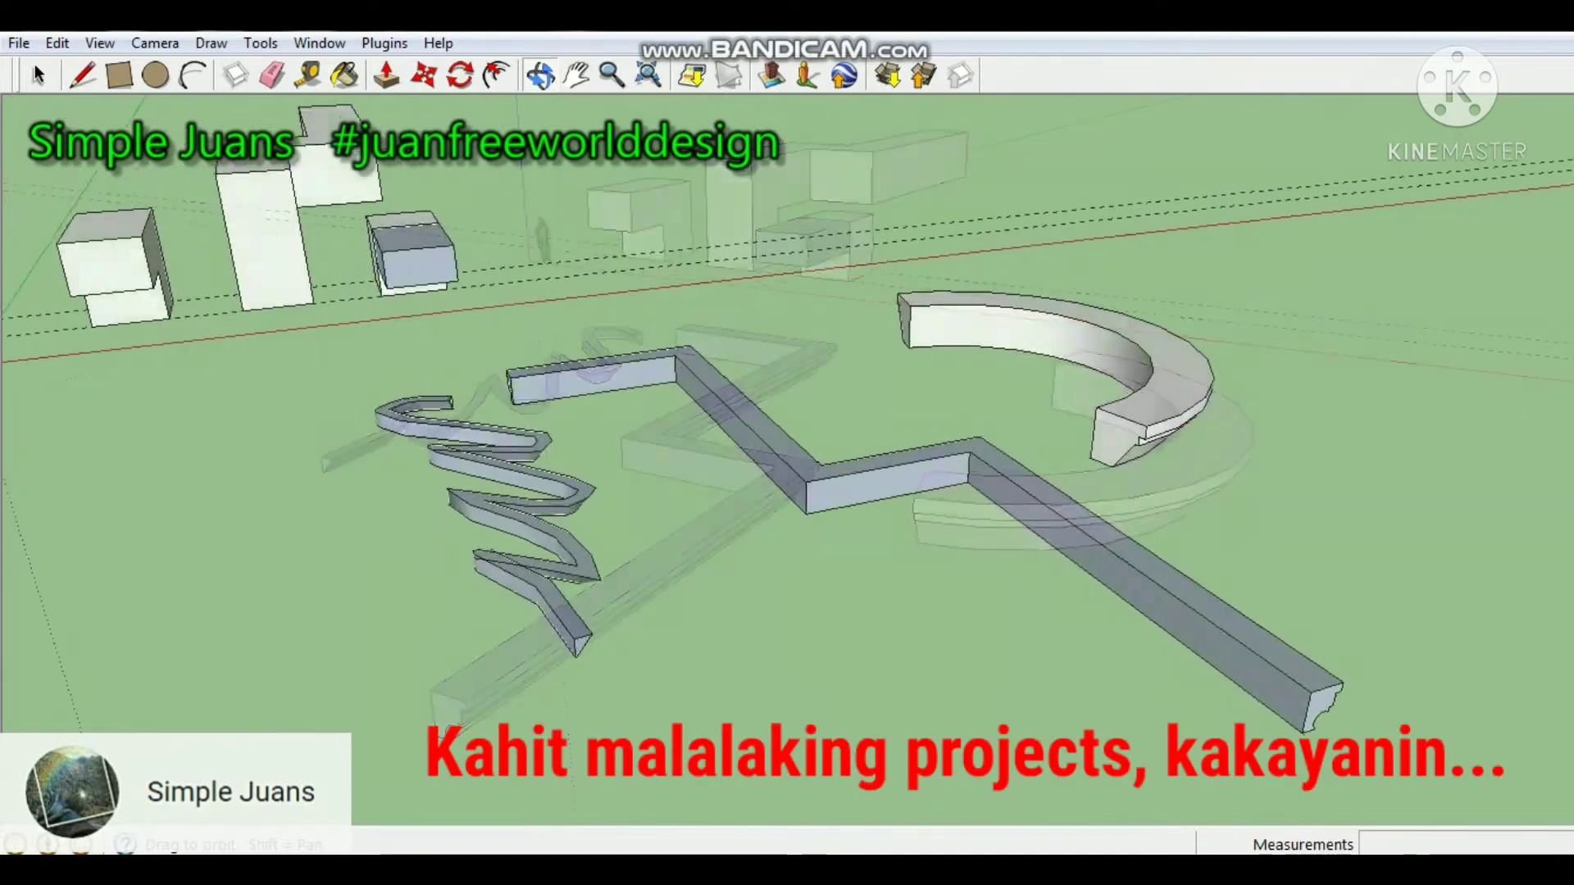
middle_drag(737, 459, 807, 484)
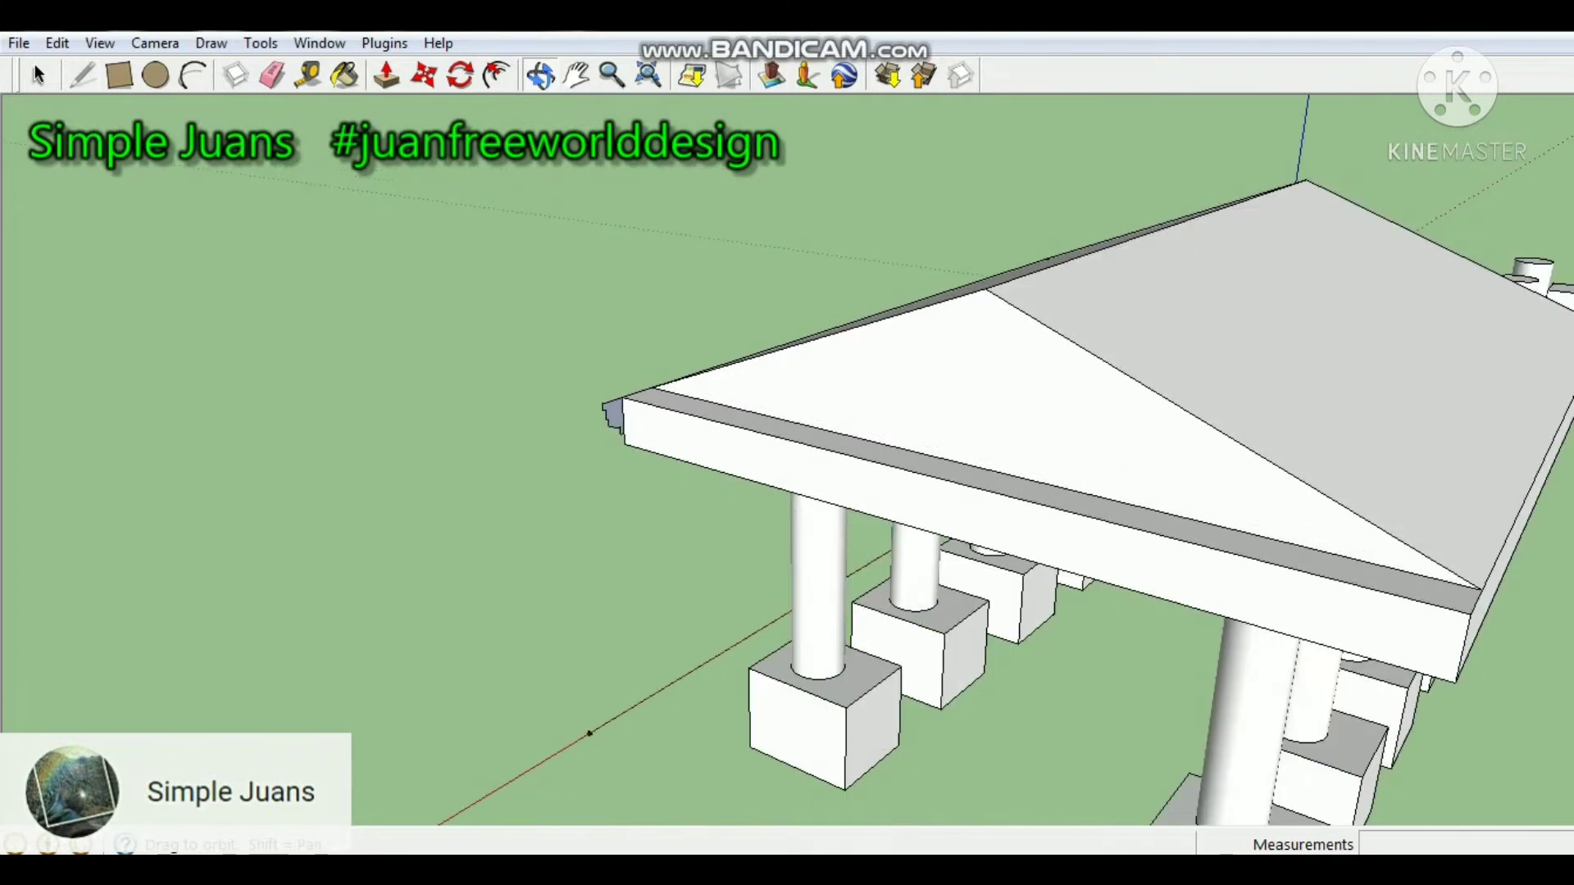
Extrude the stepped cornice profile around the whole roof edge of the columned building with Follow Me.
scroll(620, 400, down, 1)
mouse_move(1160, 459)
middle_down()
mouse_move(1095, 500)
mouse_move(927, 529)
mouse_move(706, 508)
mouse_move(492, 529)
mouse_move(353, 504)
mouse_move(196, 427)
middle_up()
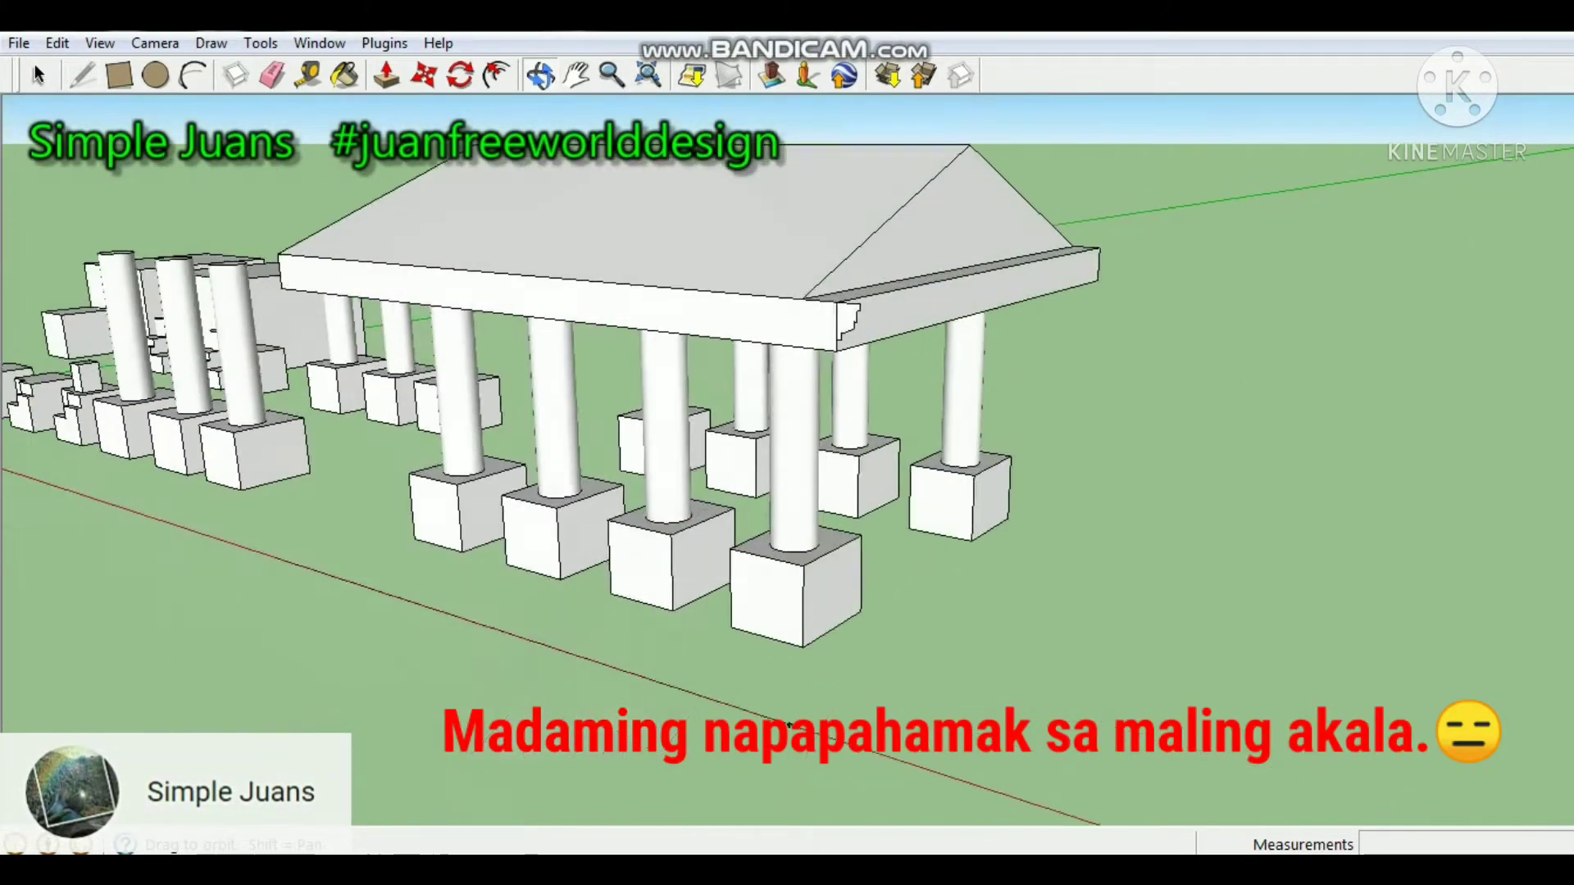
scroll(788, 725, up, 10)
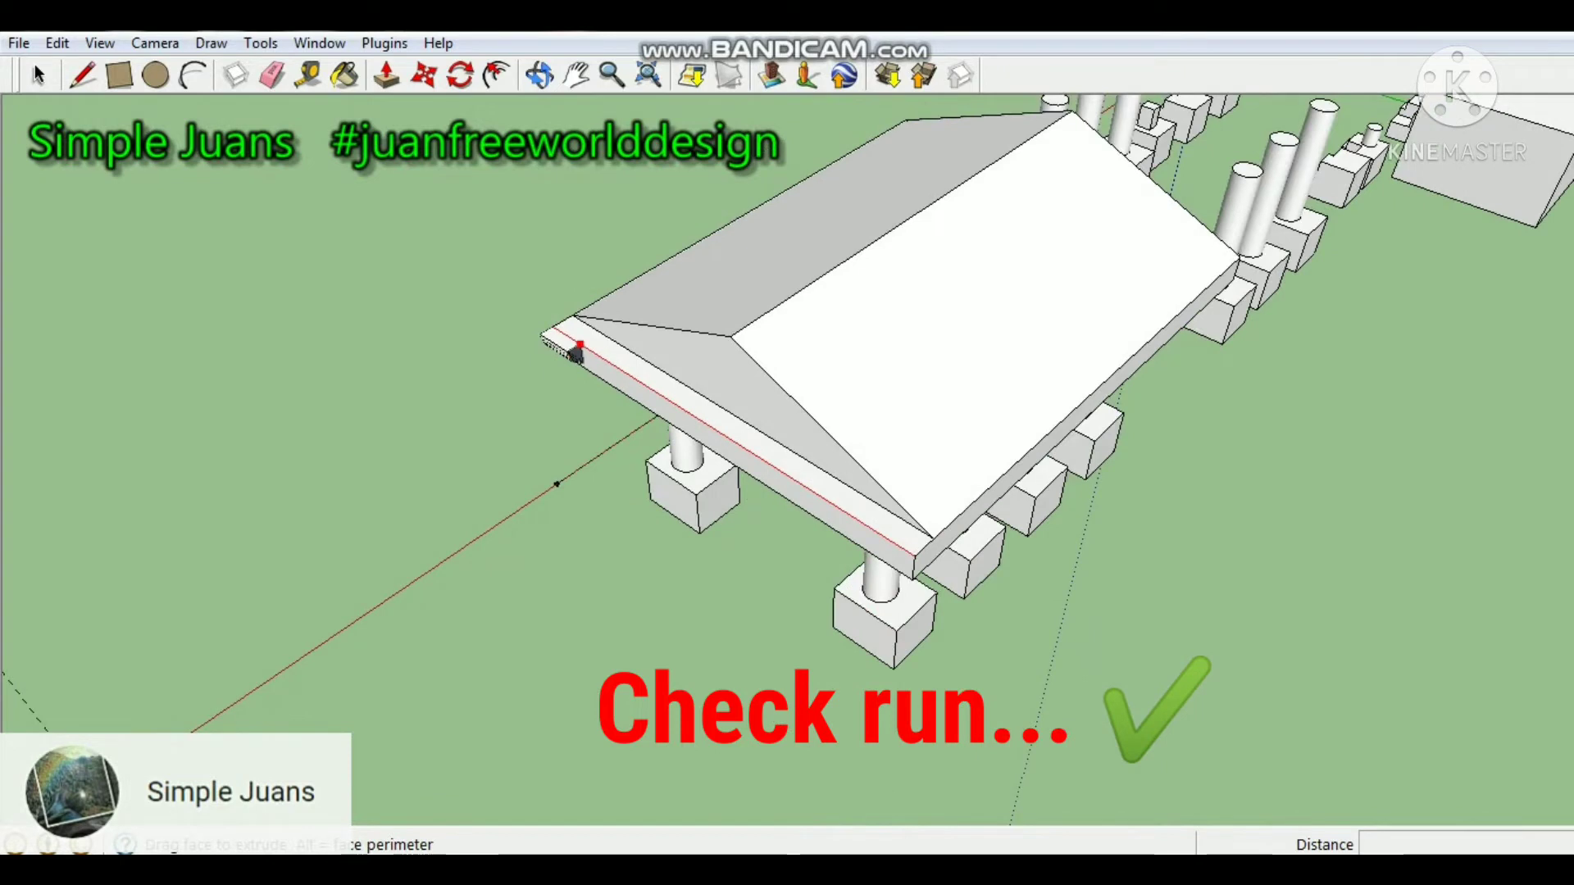
drag(563, 341, 870, 541)
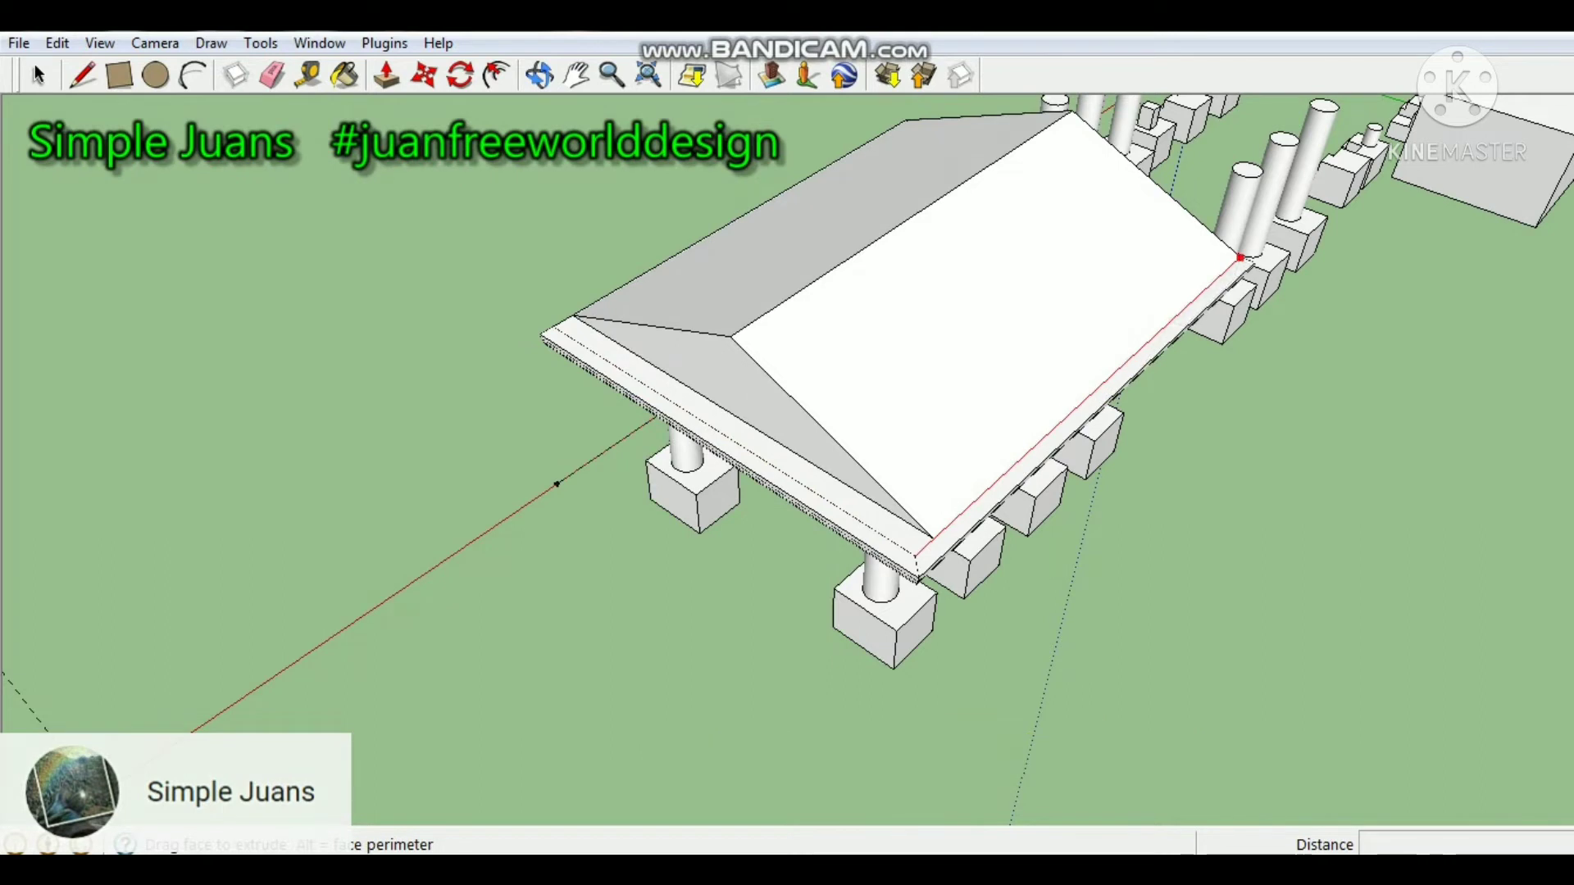
drag(1240, 257, 927, 129)
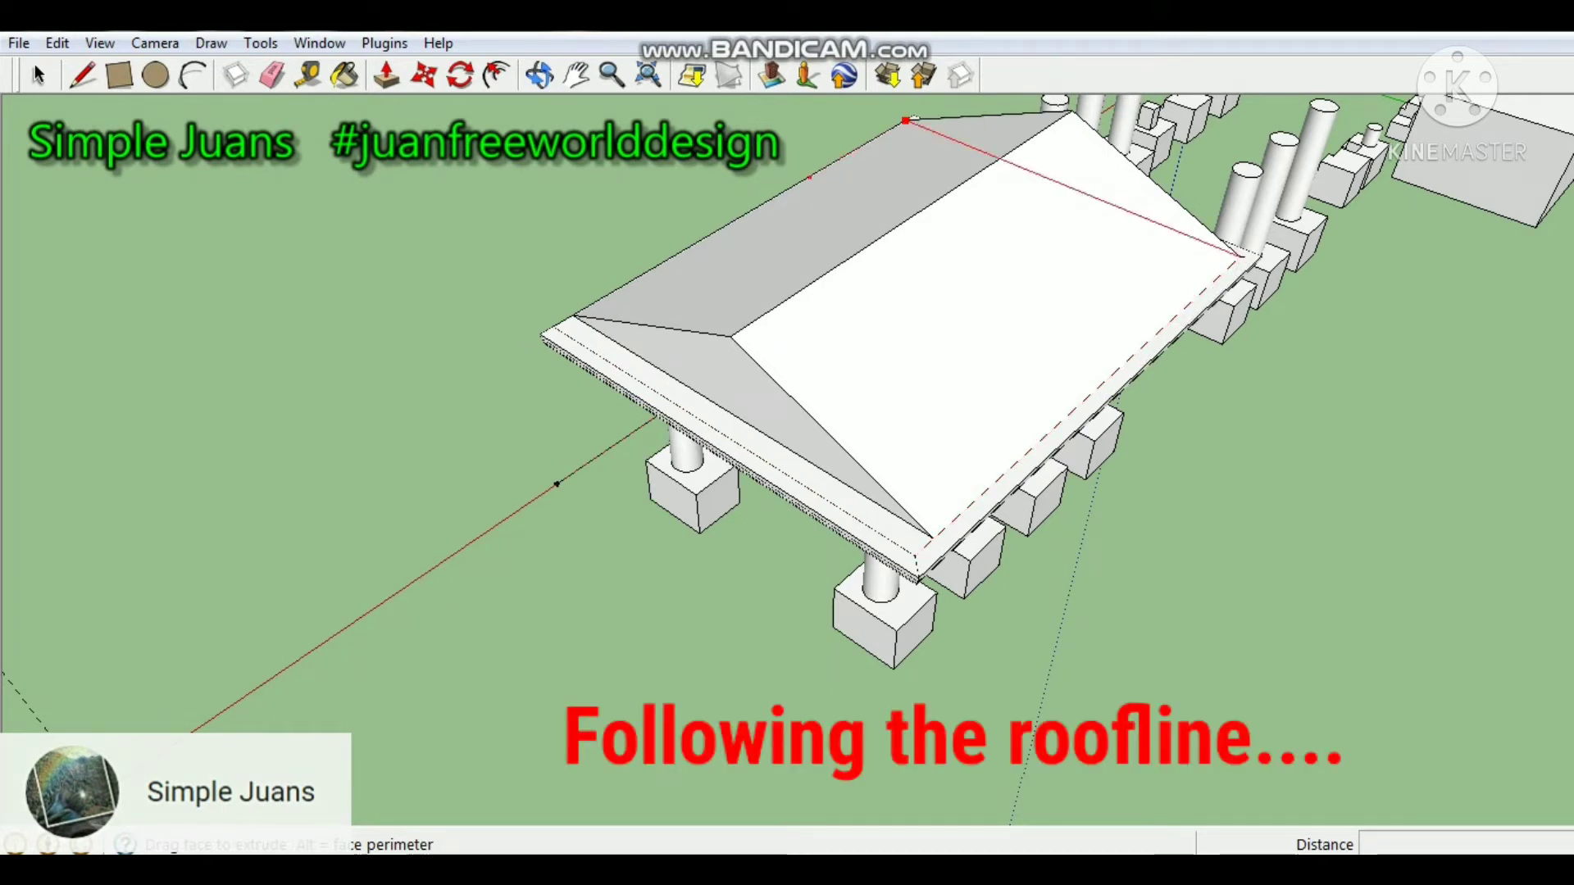
drag(688, 247, 607, 294)
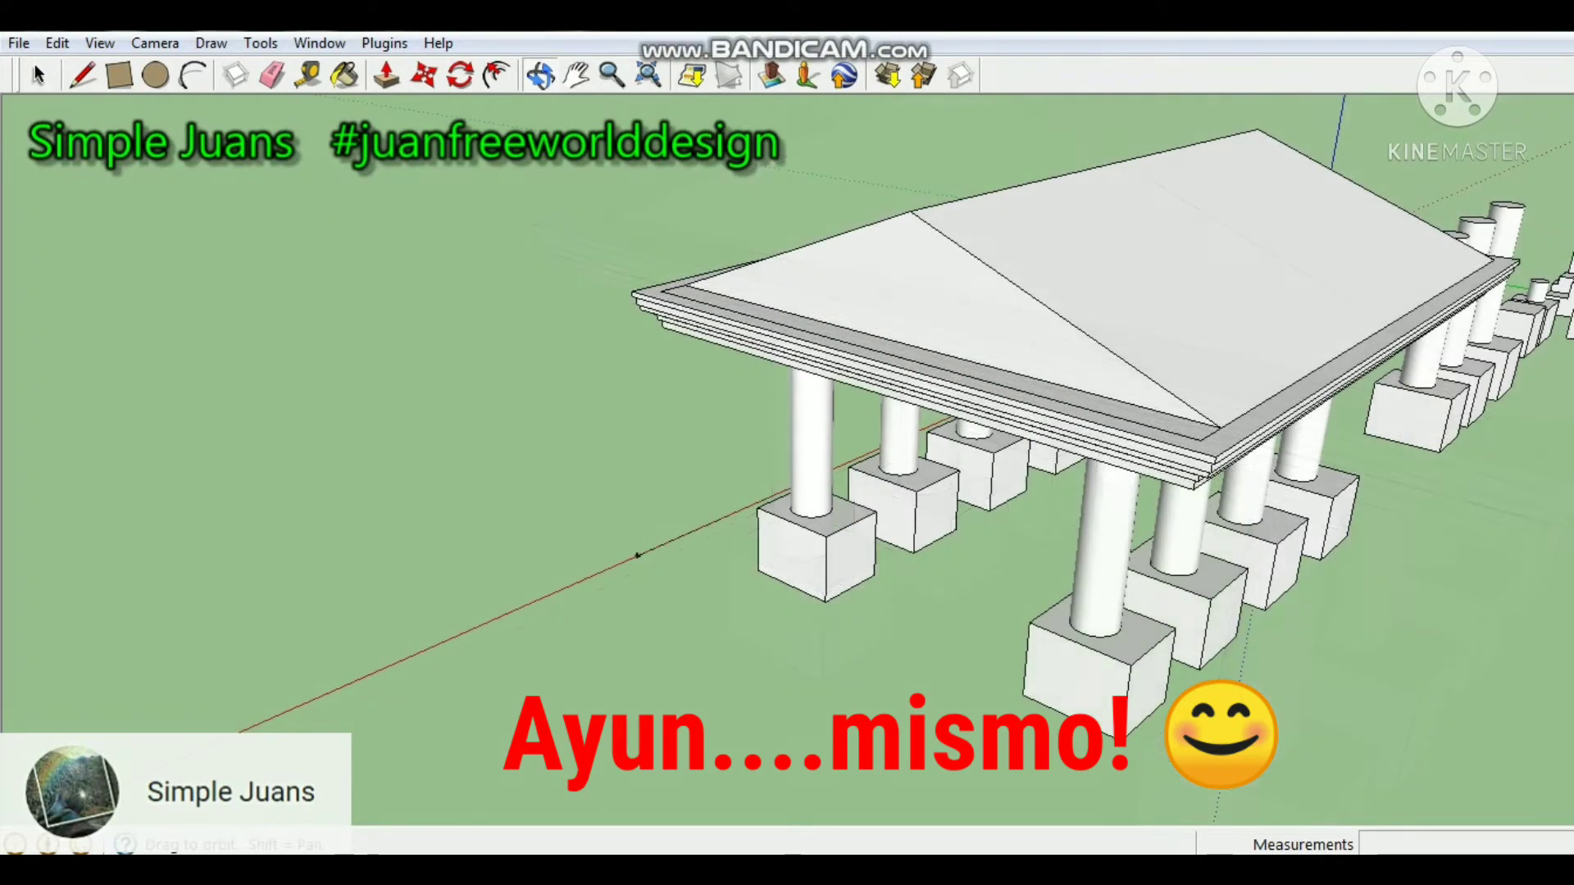
middle_drag(787, 492, 607, 401)
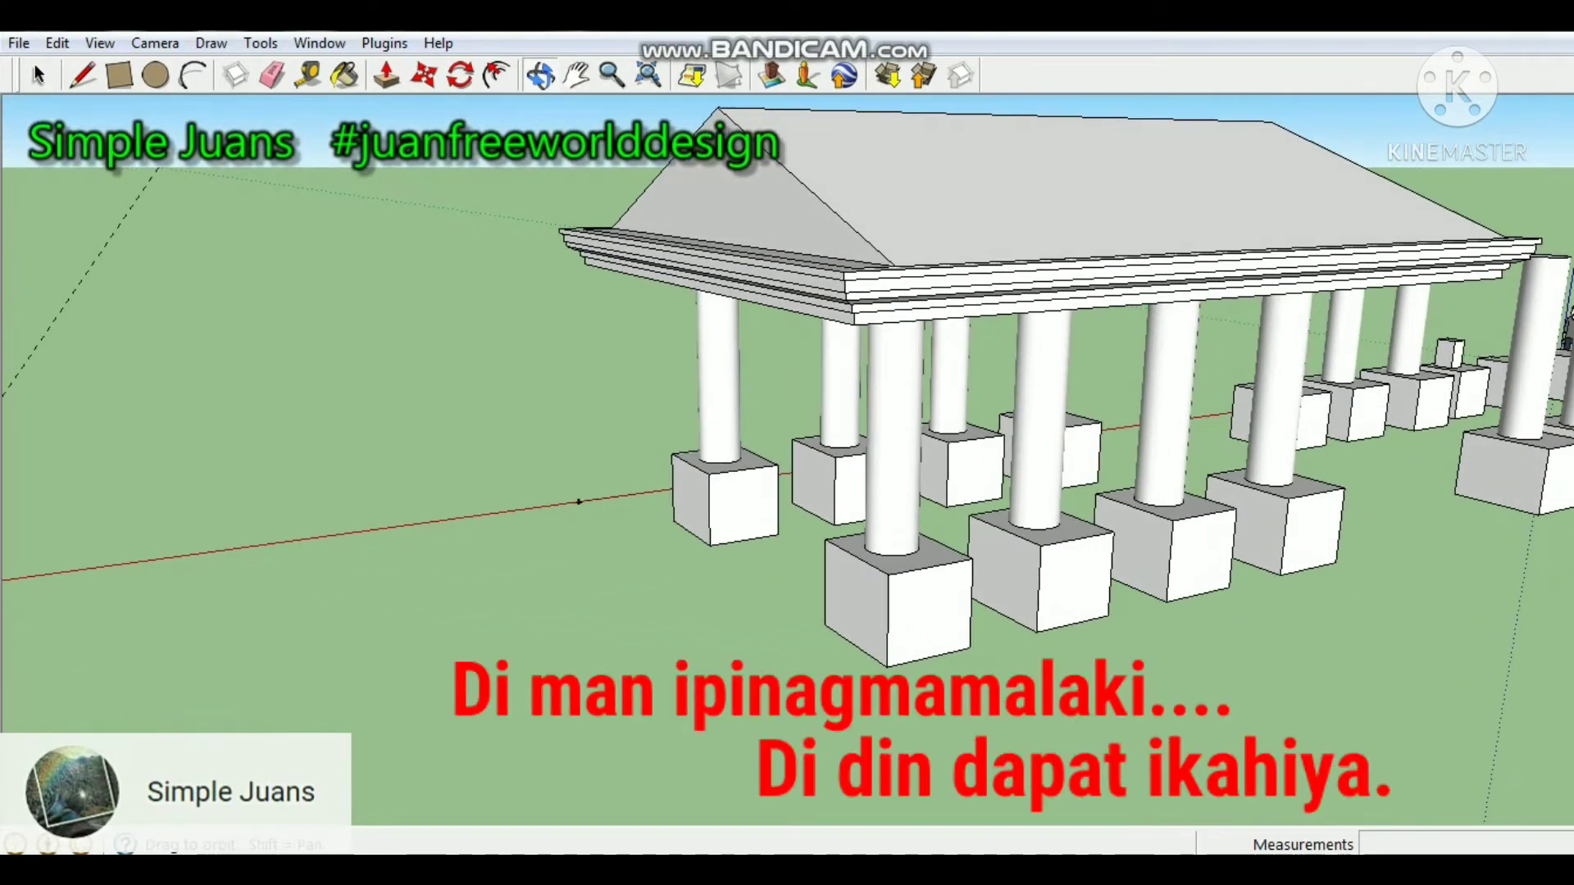
Offset the roof's triangular gable face inward by about 0.16 m and the resulting inner triangle by about 0.07 m.
scroll(542, 195, up, 4)
scroll(542, 202, up, 2)
scroll(568, 263, up, 2)
middle_drag(574, 279, 1095, 223)
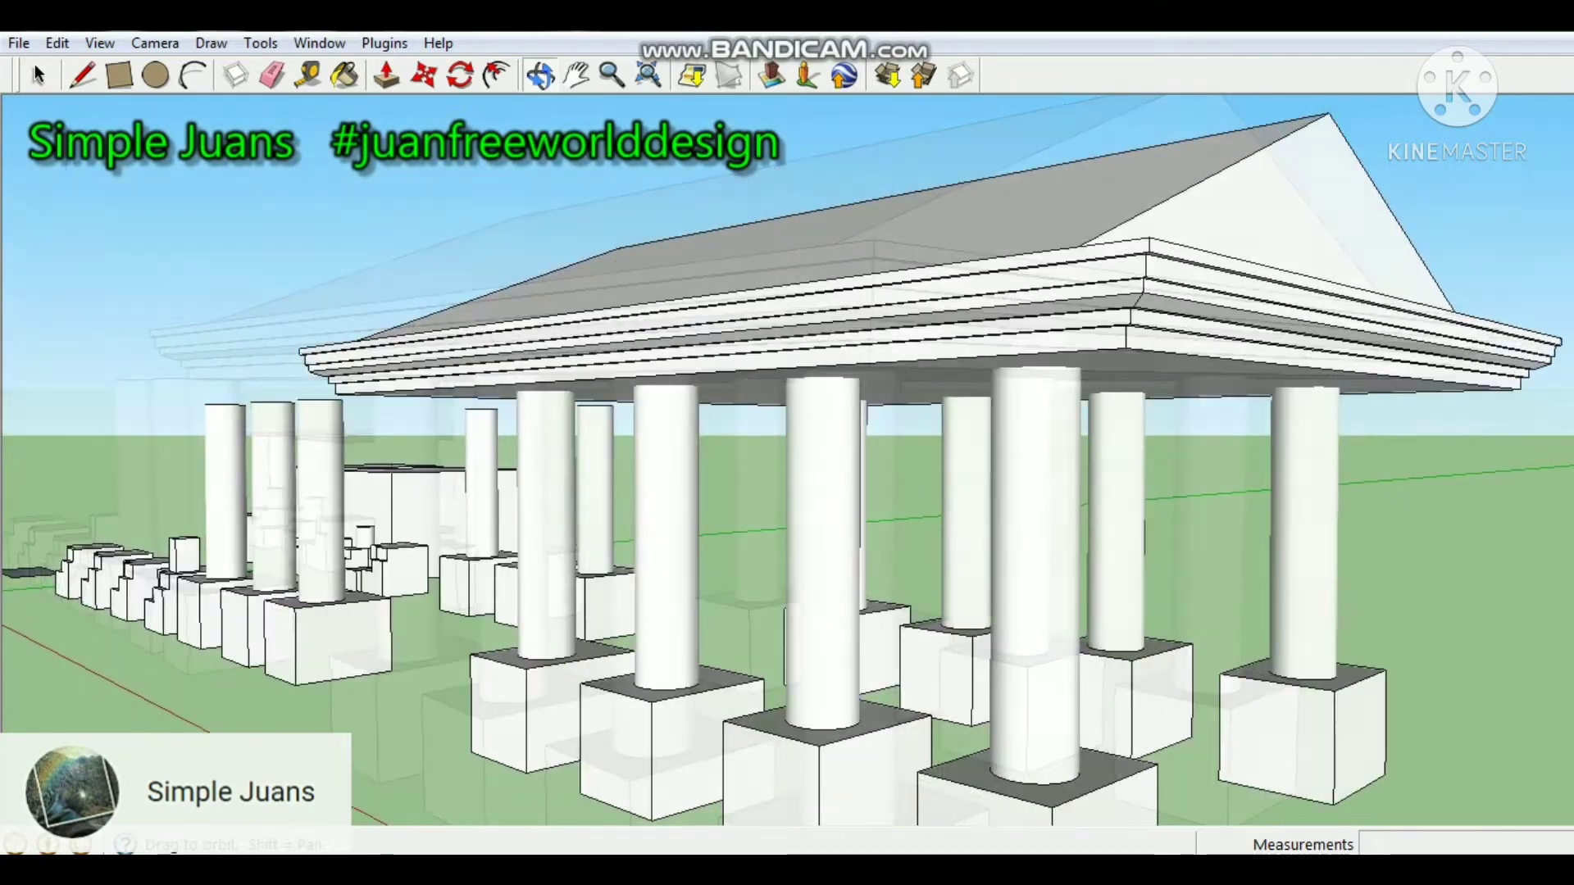
scroll(965, 291, up, 2)
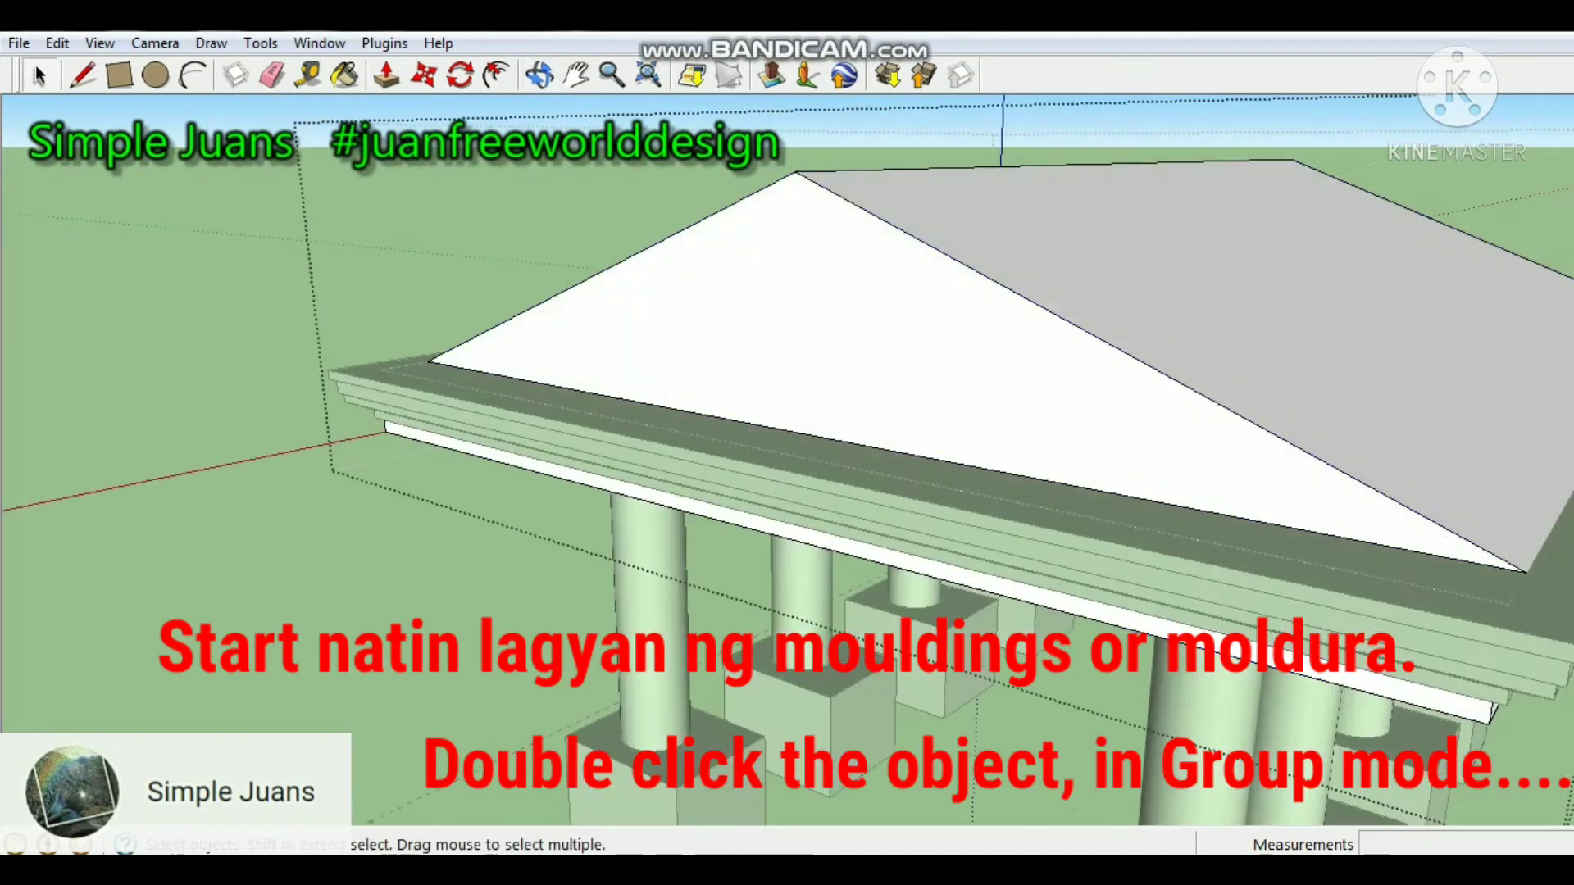
key(f)
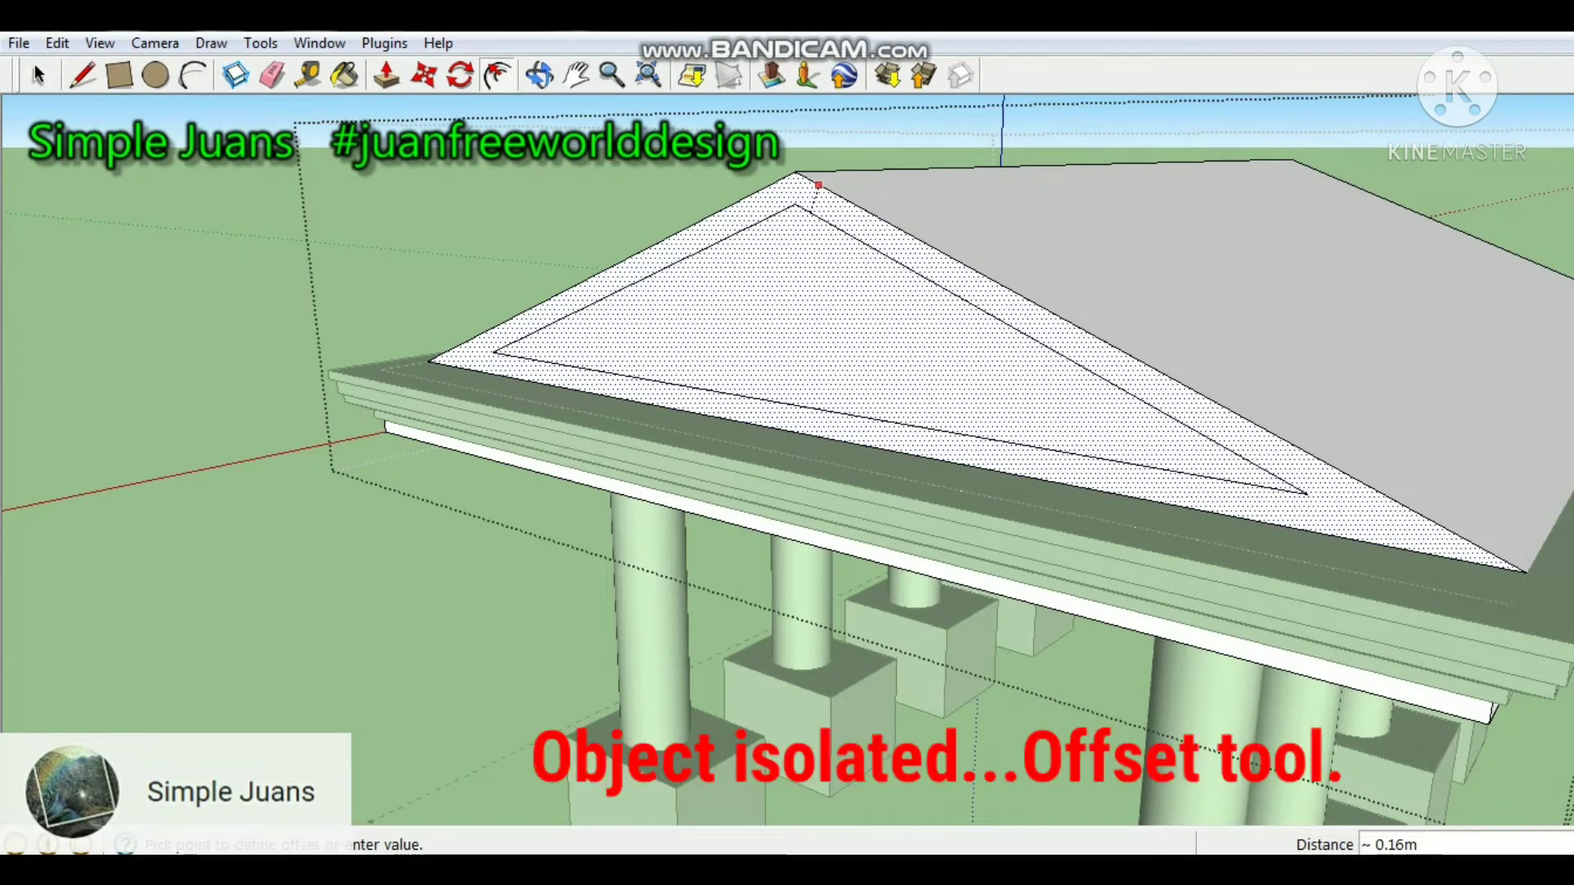
click(819, 185)
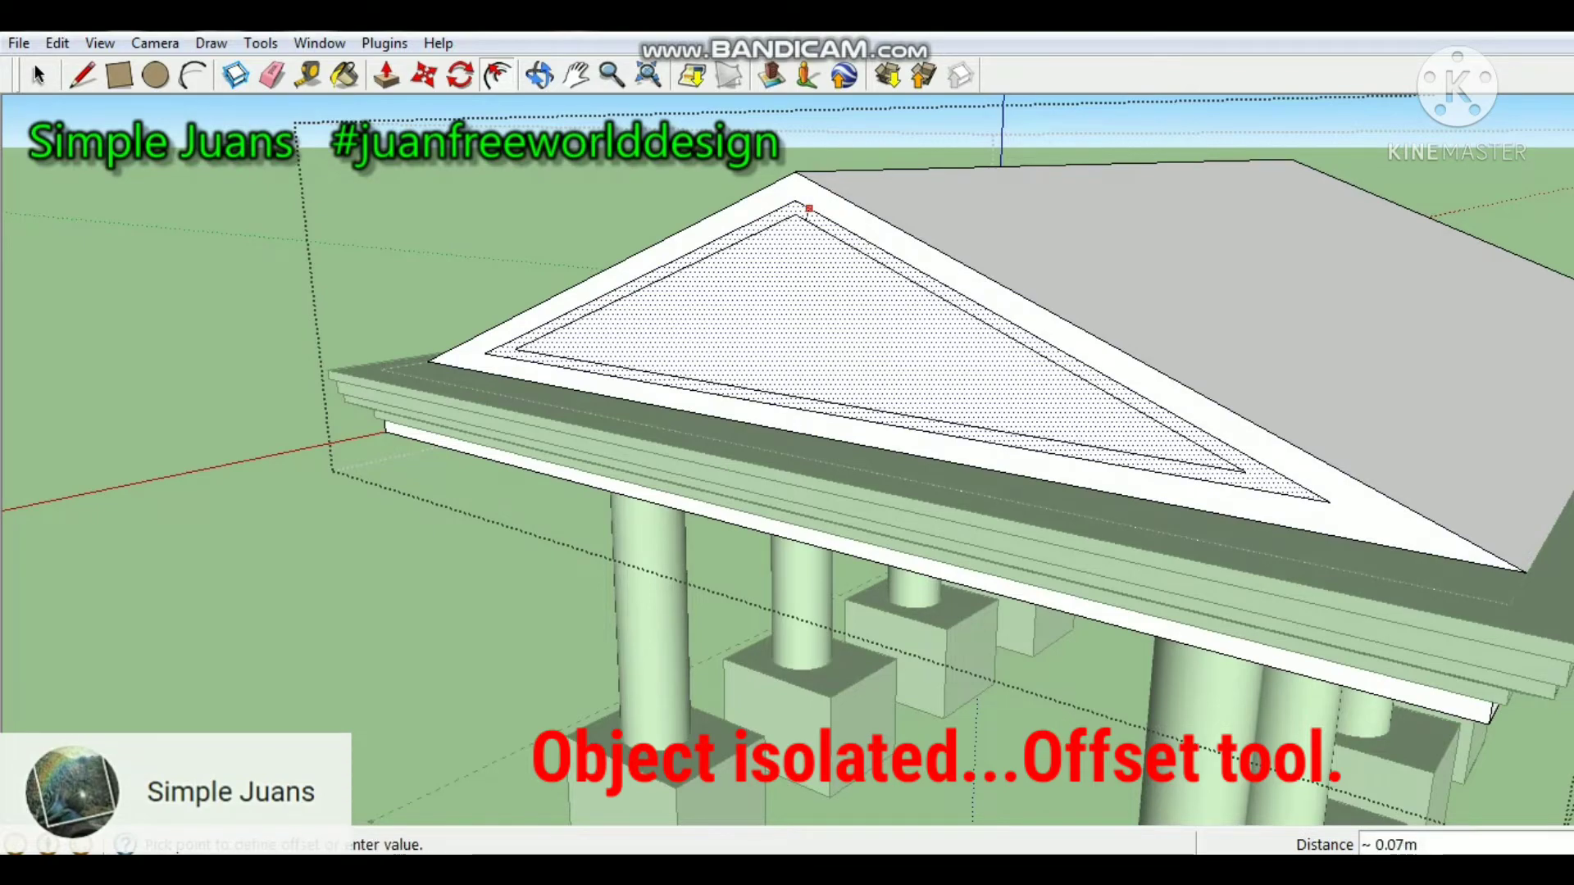
click(809, 209)
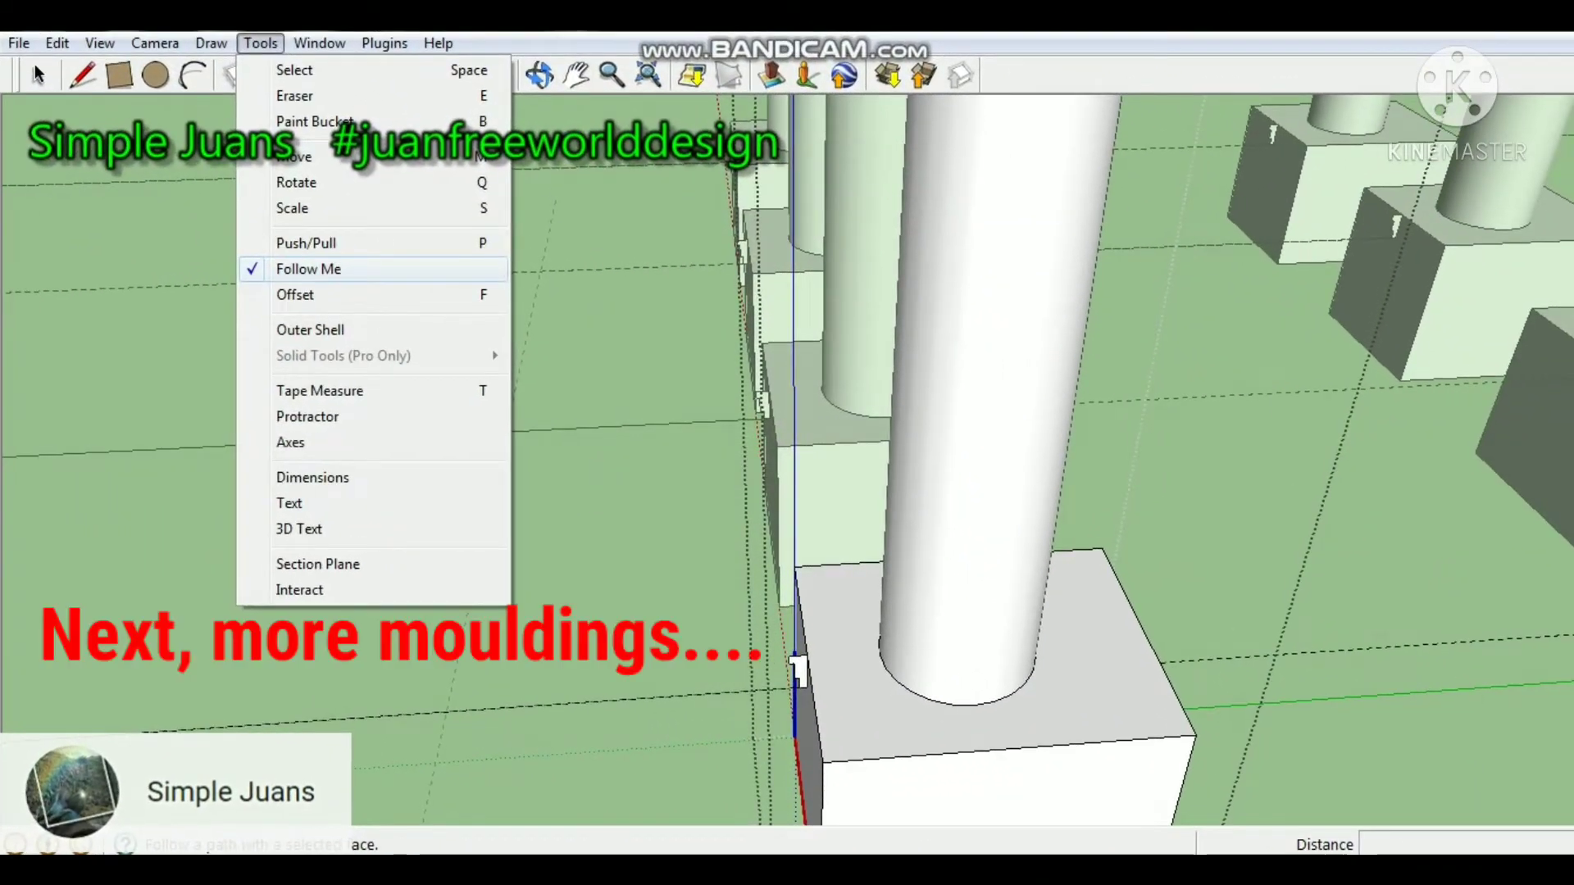
Extrude the stepped profile on the column pedestal component around the pedestal's top edges with Follow Me.
click(489, 306)
click(799, 672)
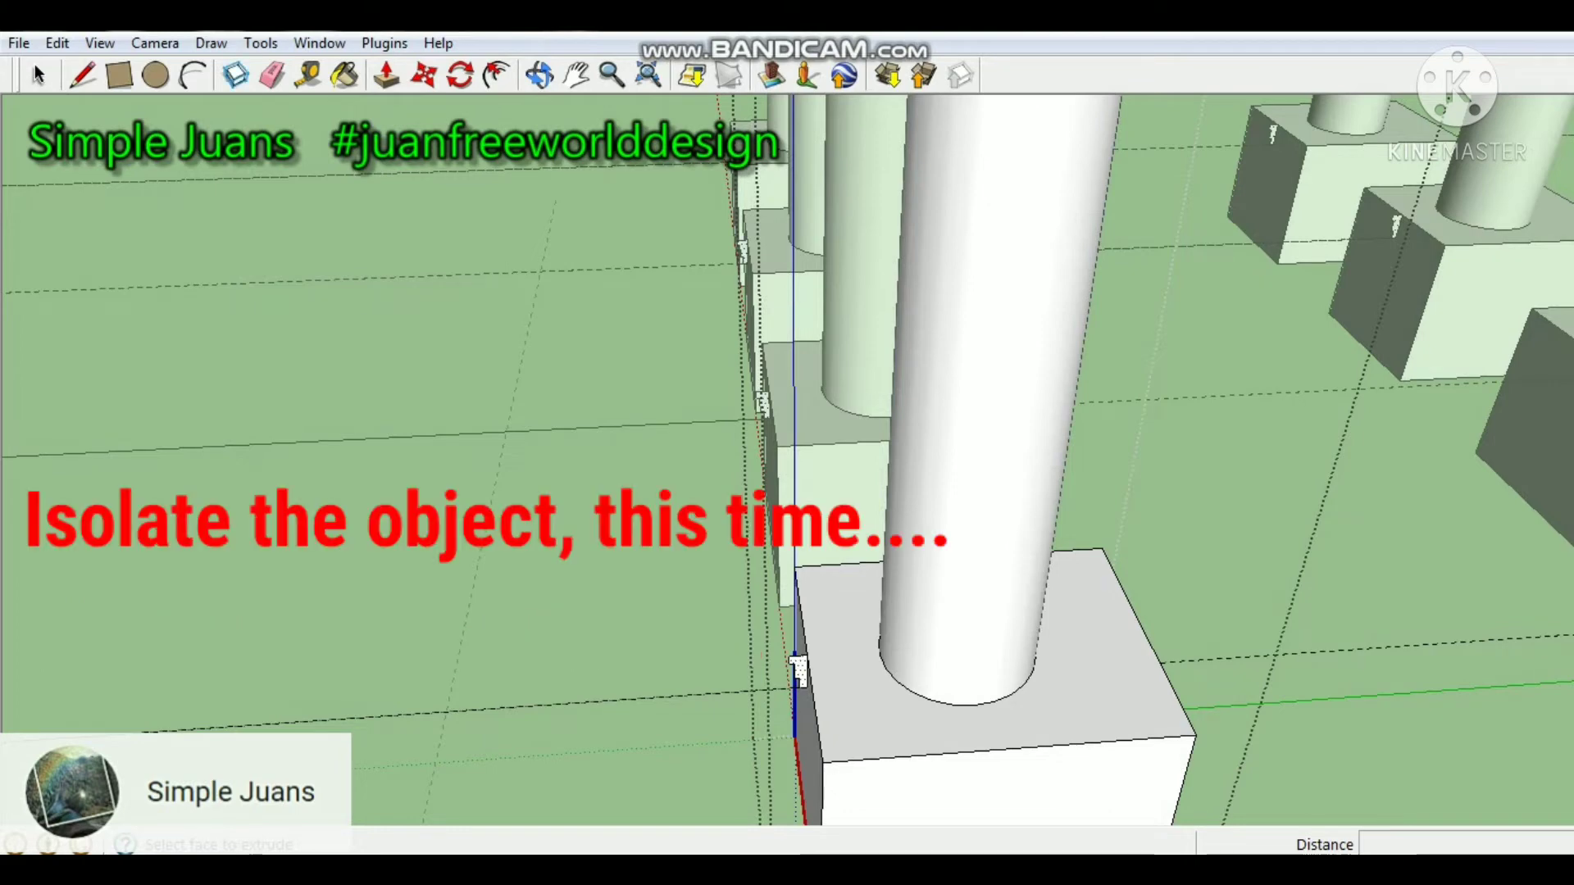
scroll(799, 763, up, 5)
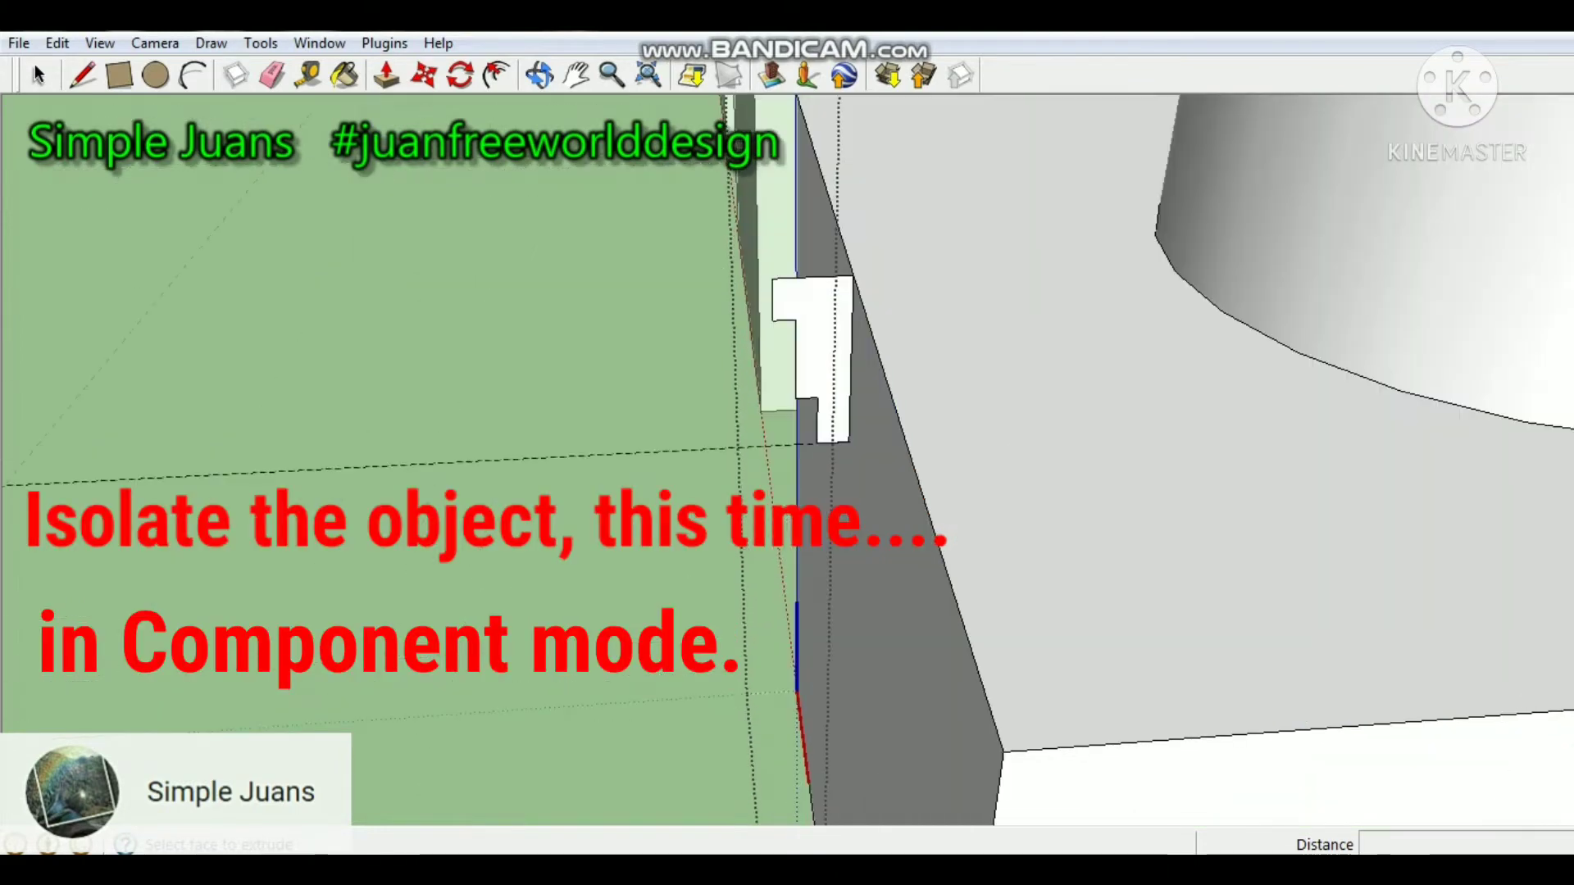
scroll(1037, 762, down, 5)
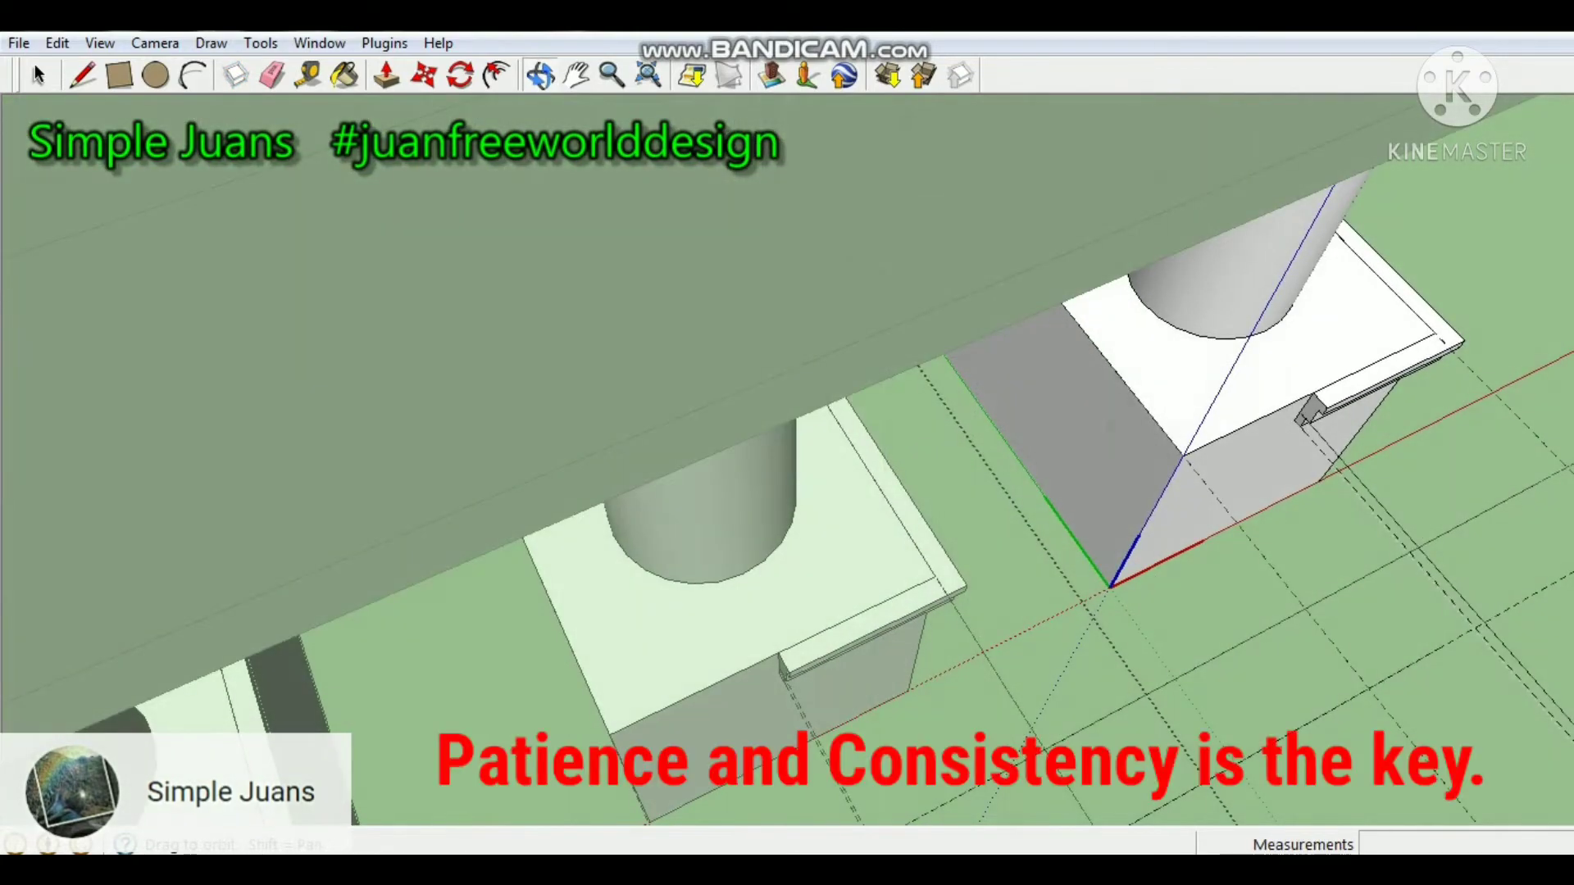
scroll(1095, 494, up, 3)
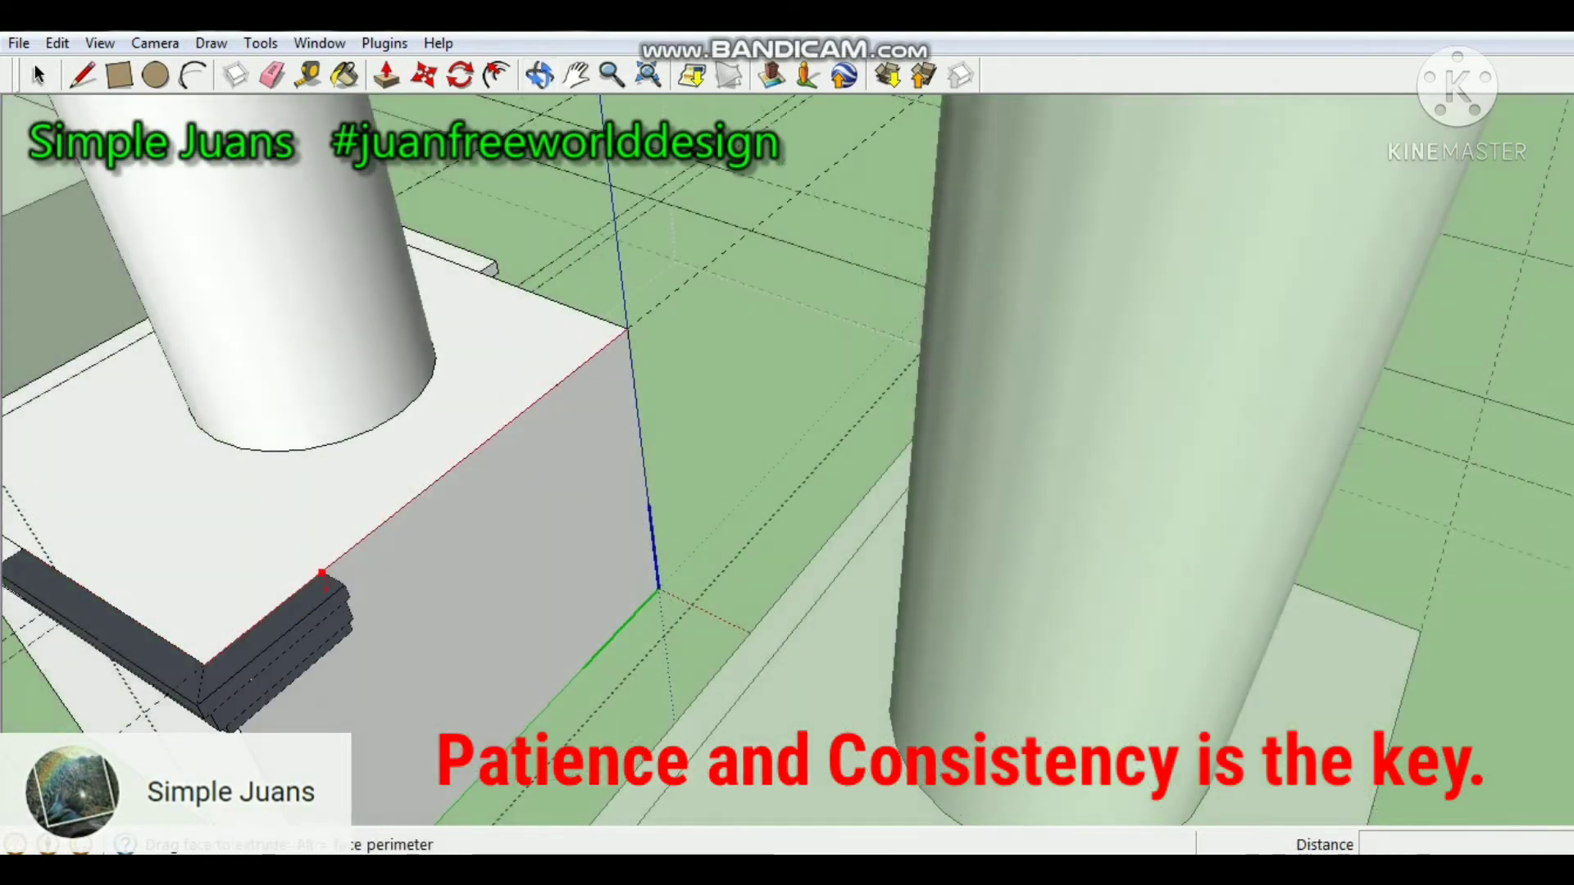
drag(322, 574, 628, 330)
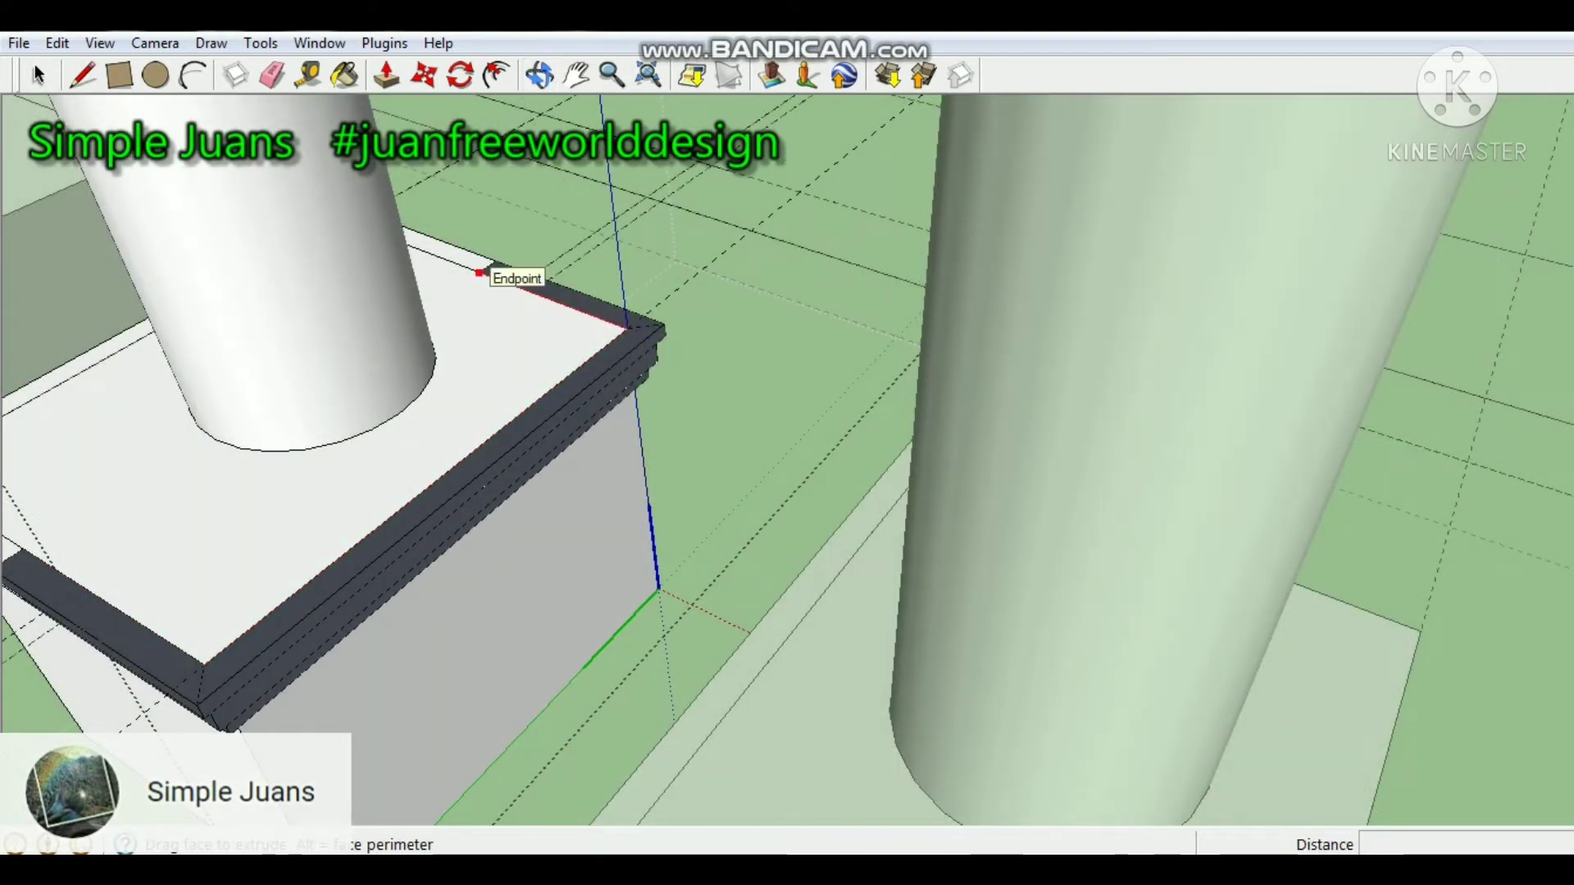
click(480, 272)
Offset the pedestal's blank side face inward 0.1 m, and offset the resulting inner rectangle another 0.05 m.
mouse_move(480, 369)
middle_down()
mouse_move(910, 365)
mouse_move(997, 304)
mouse_move(1131, 286)
mouse_move(1238, 184)
mouse_move(1296, 193)
mouse_move(1377, 271)
mouse_move(1459, 311)
middle_up()
scroll(1065, 287, up, 5)
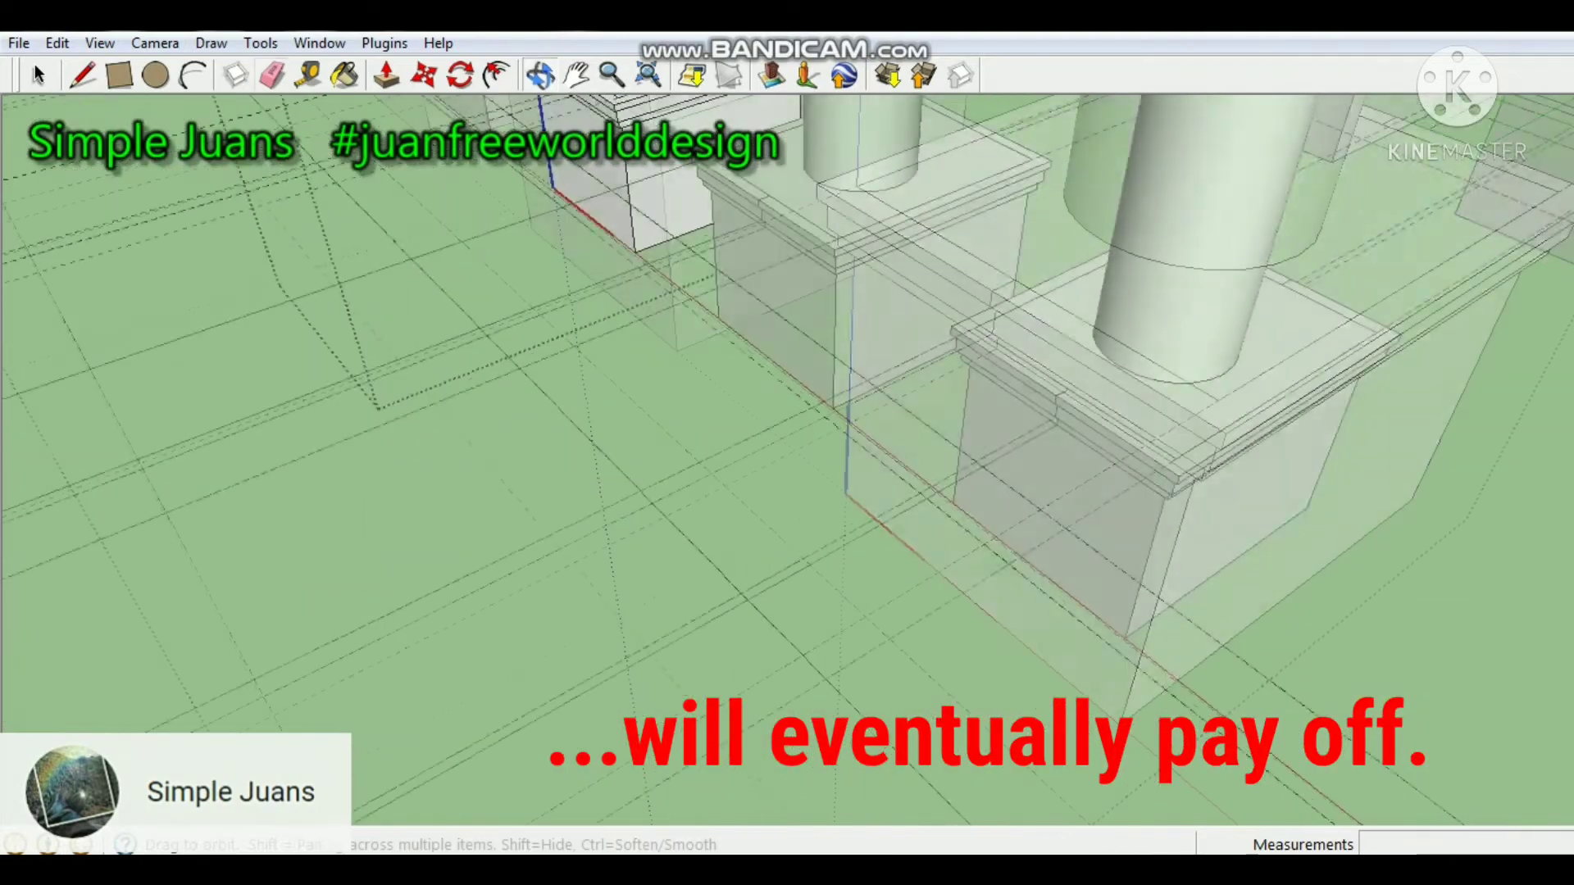
scroll(899, 424, down, 5)
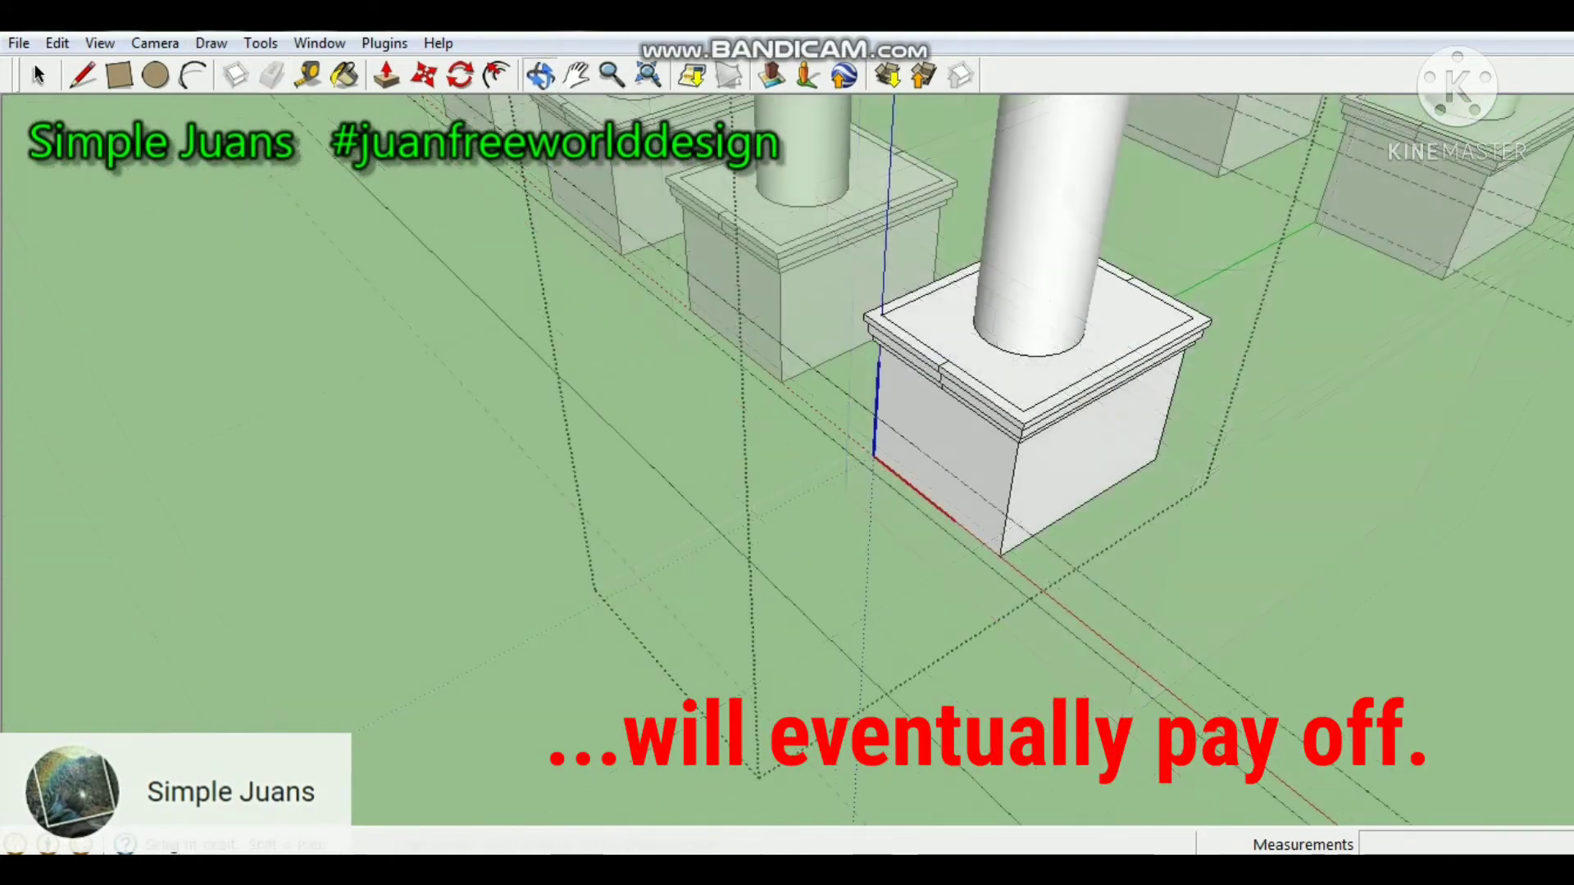
middle_drag(820, 459, 200, 497)
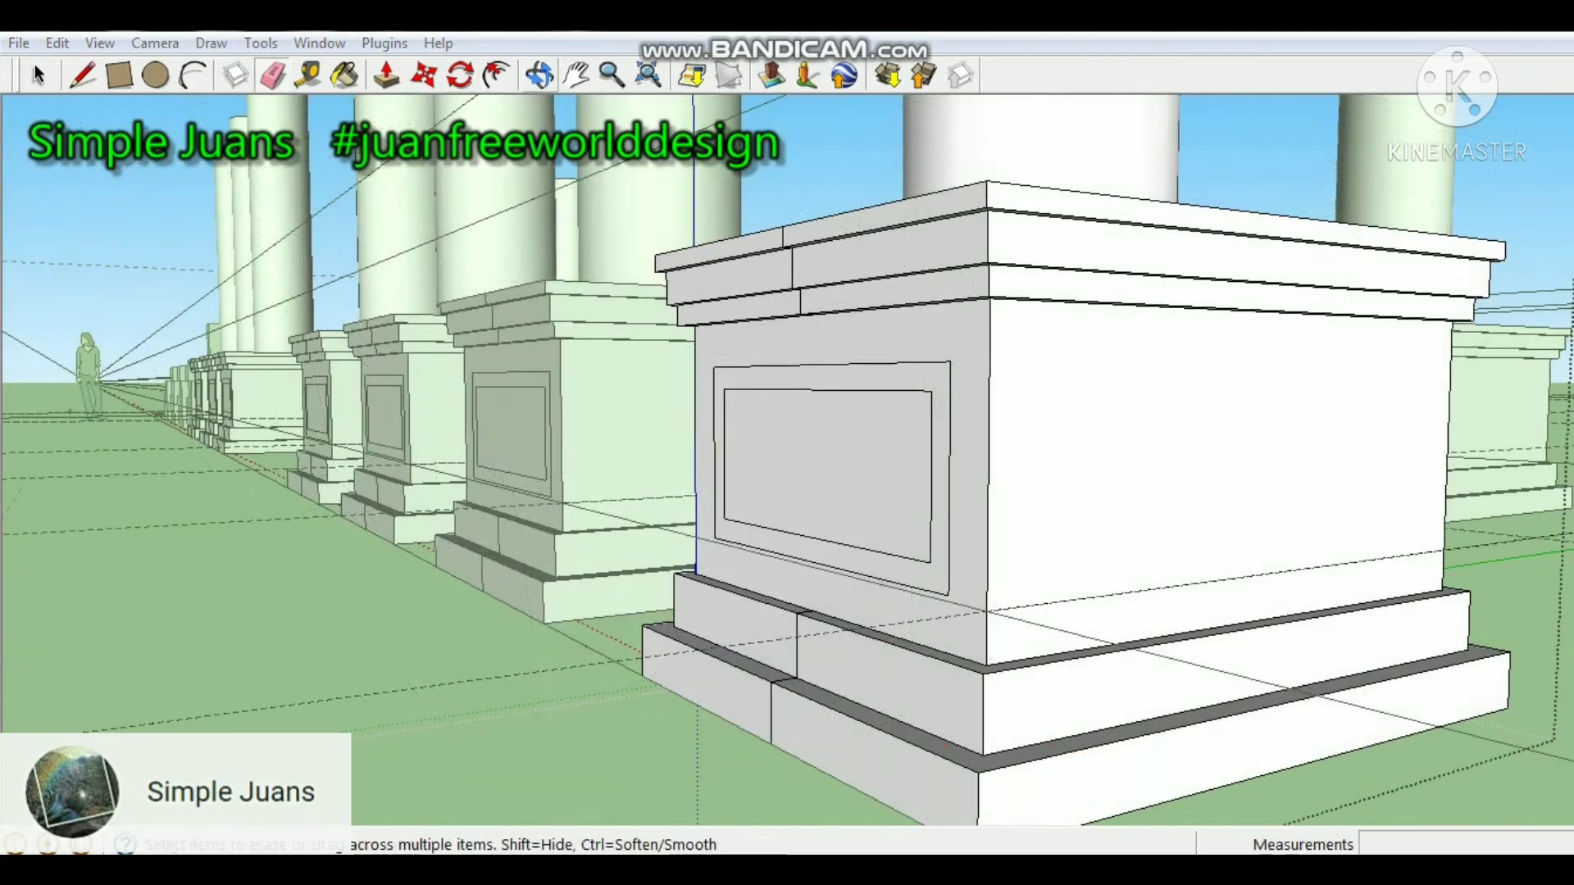
key(f)
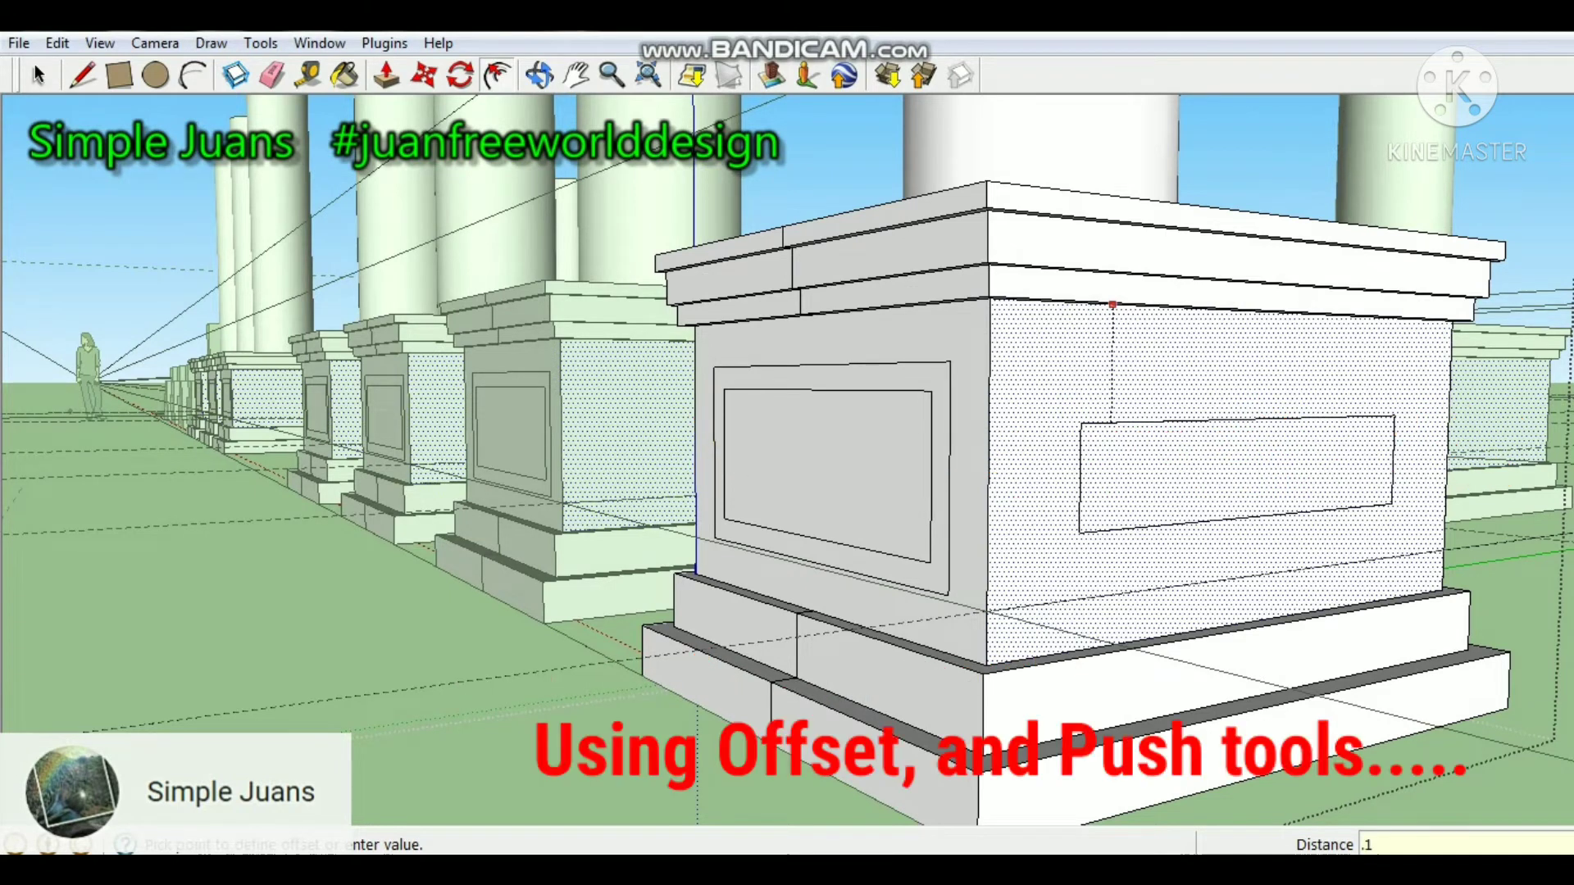
key(Return)
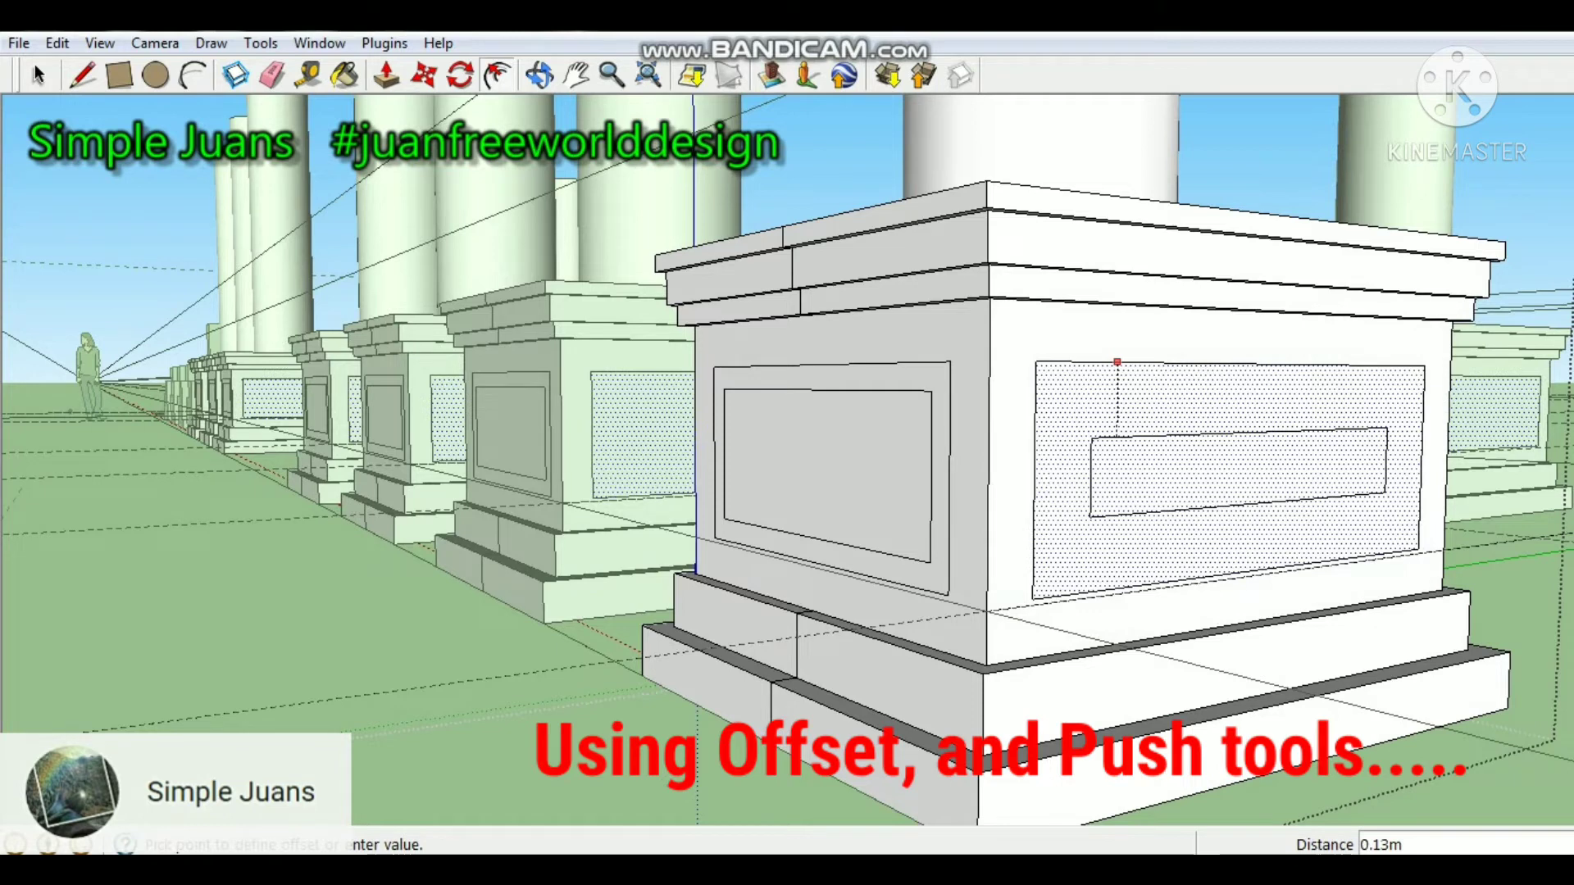
text(.05)
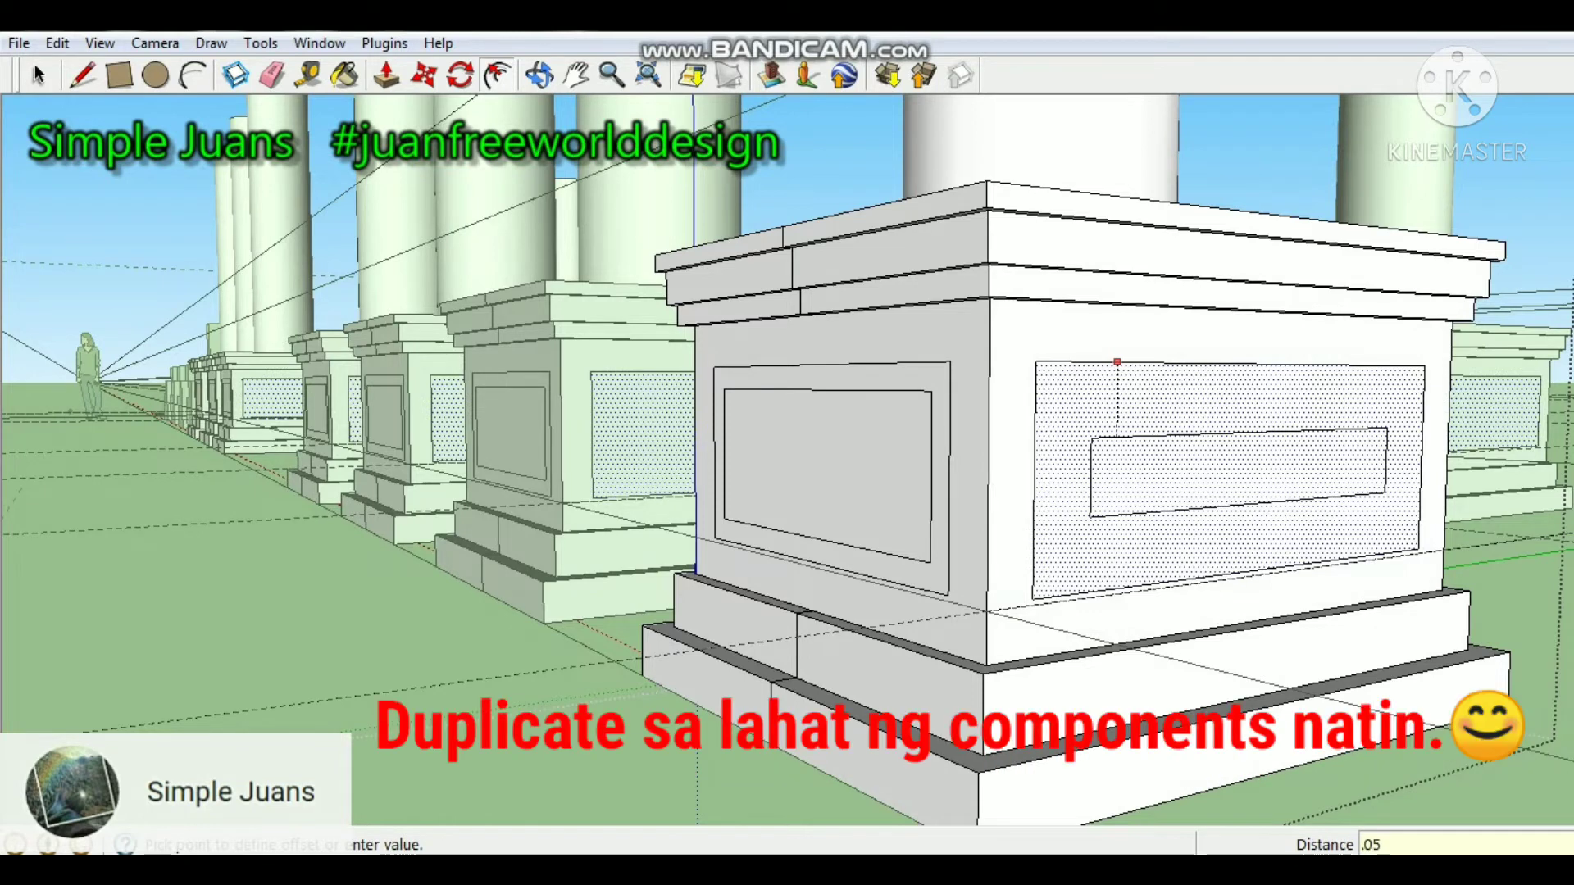
key(Return)
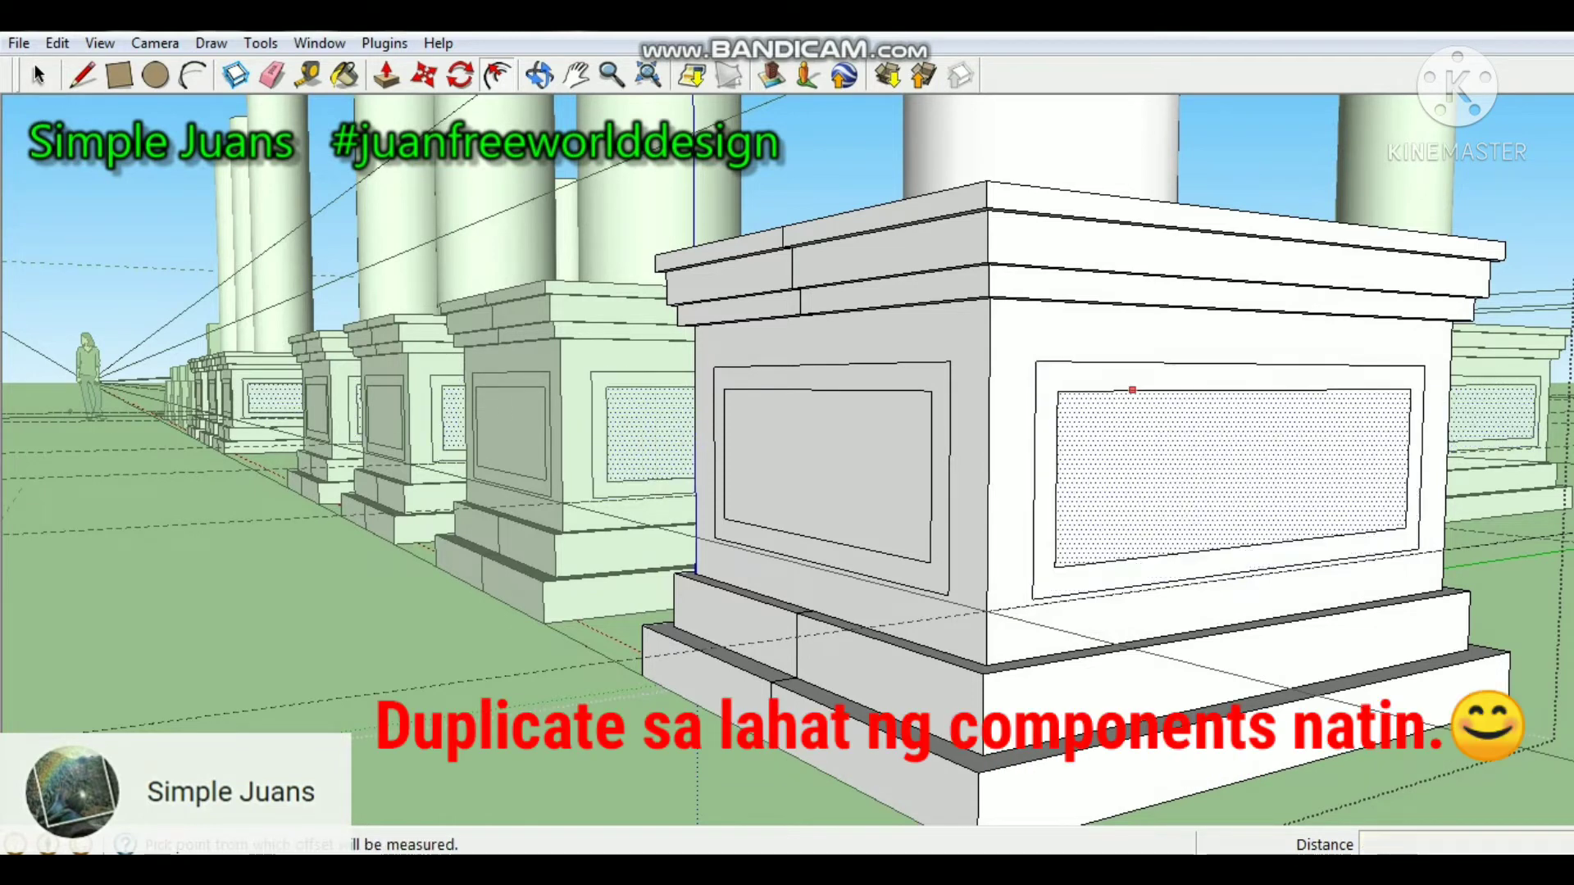
Recess the inner panel and sink its frame 0.01 m on one pedestal side, and recess the adjacent side's inner panel 0.05 m.
middle_drag(984, 476, 541, 473)
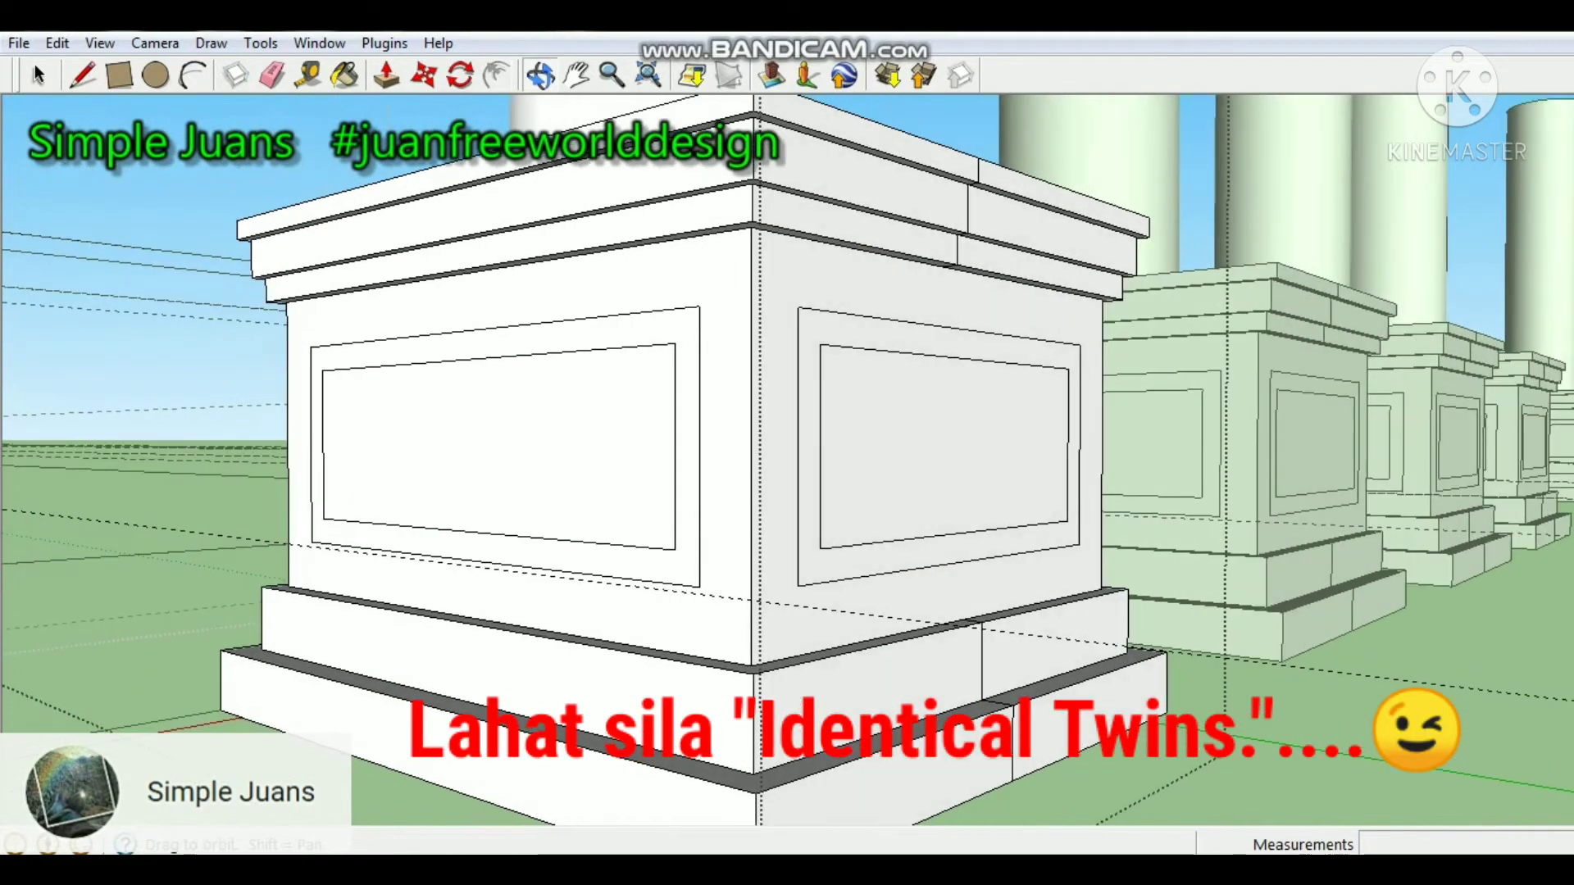
key(p)
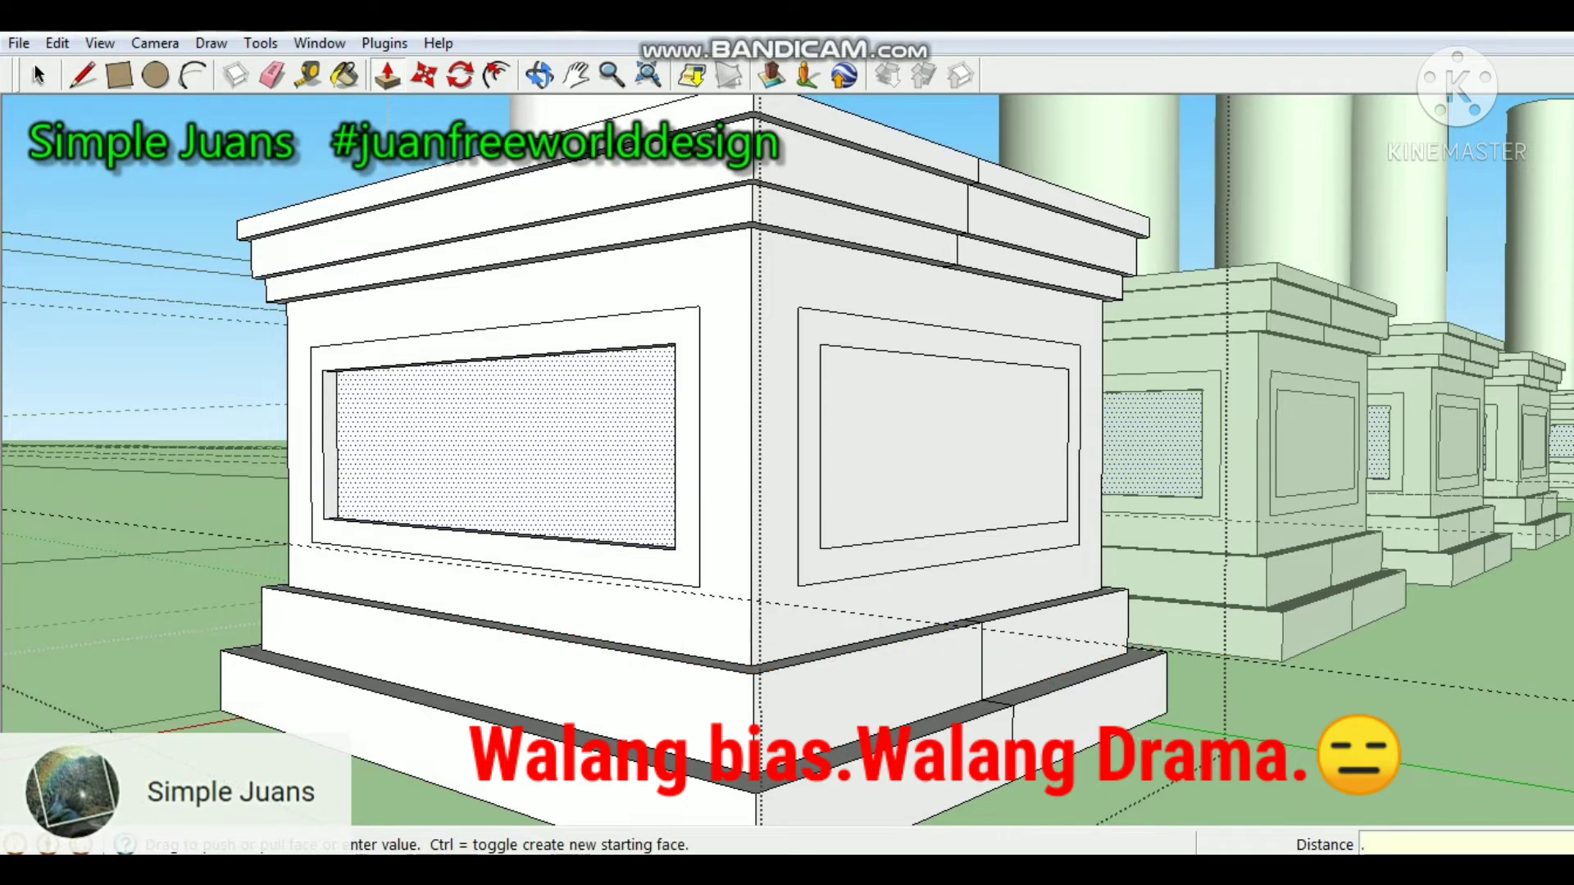
scroll(705, 492, up, 5)
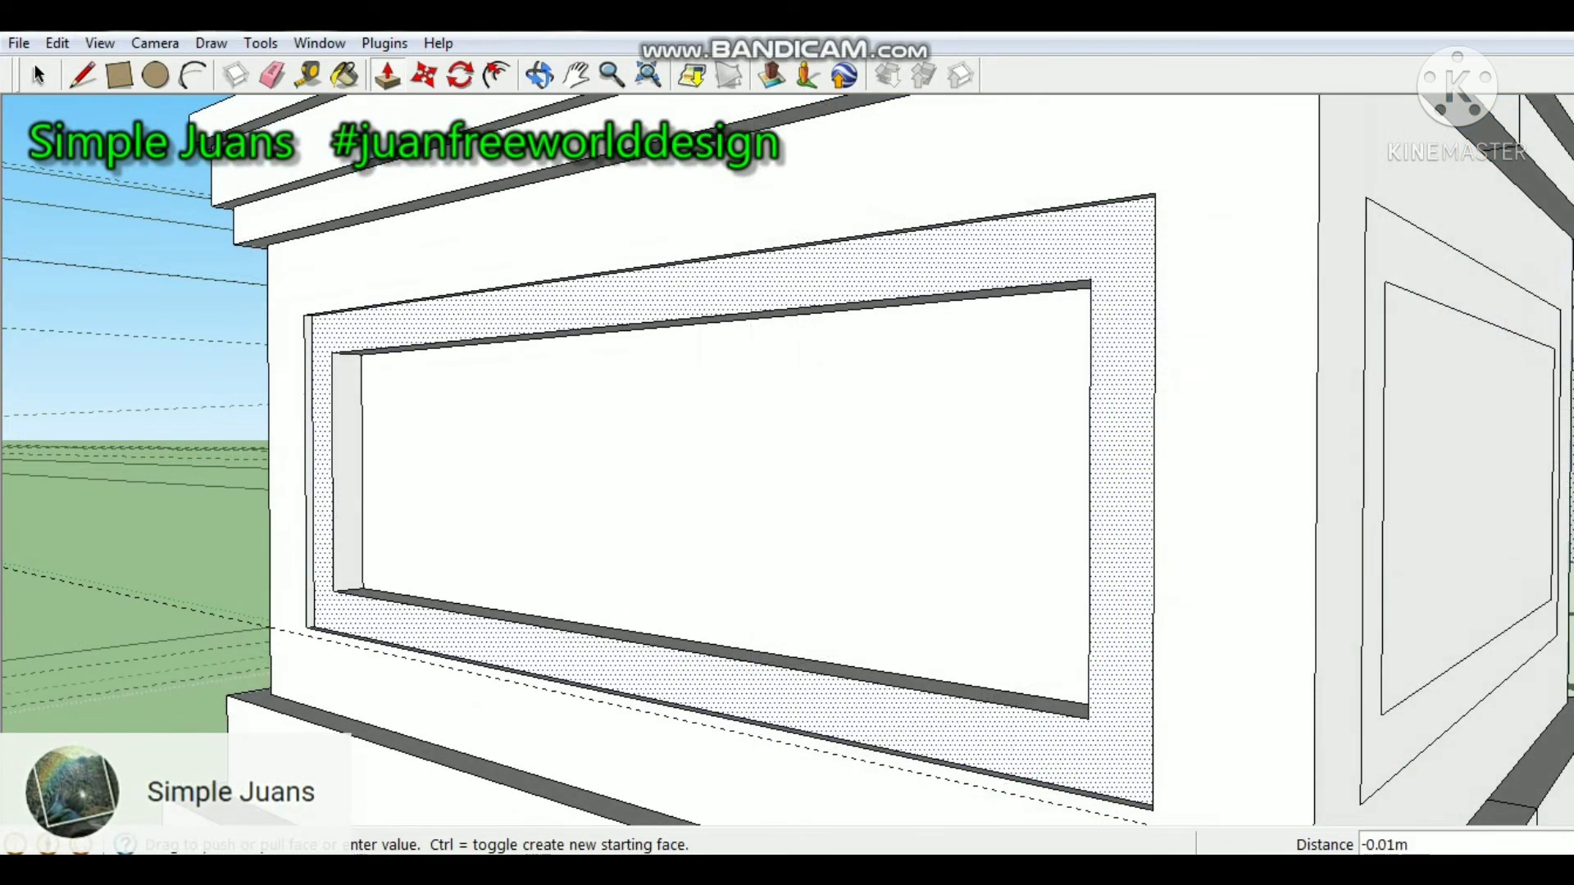
click(750, 361)
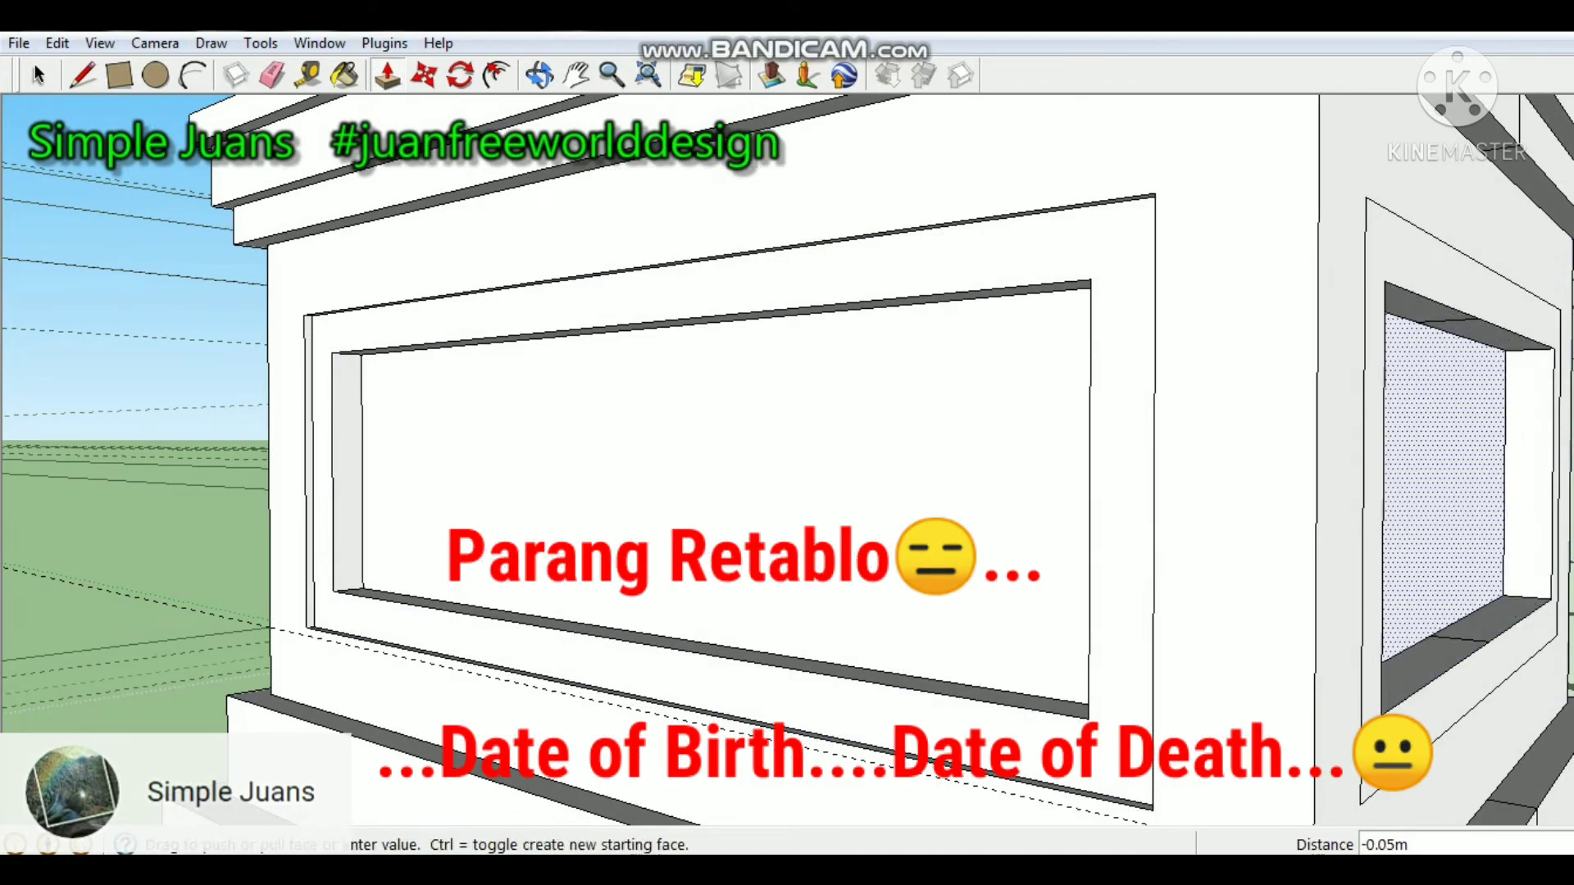
click(1445, 484)
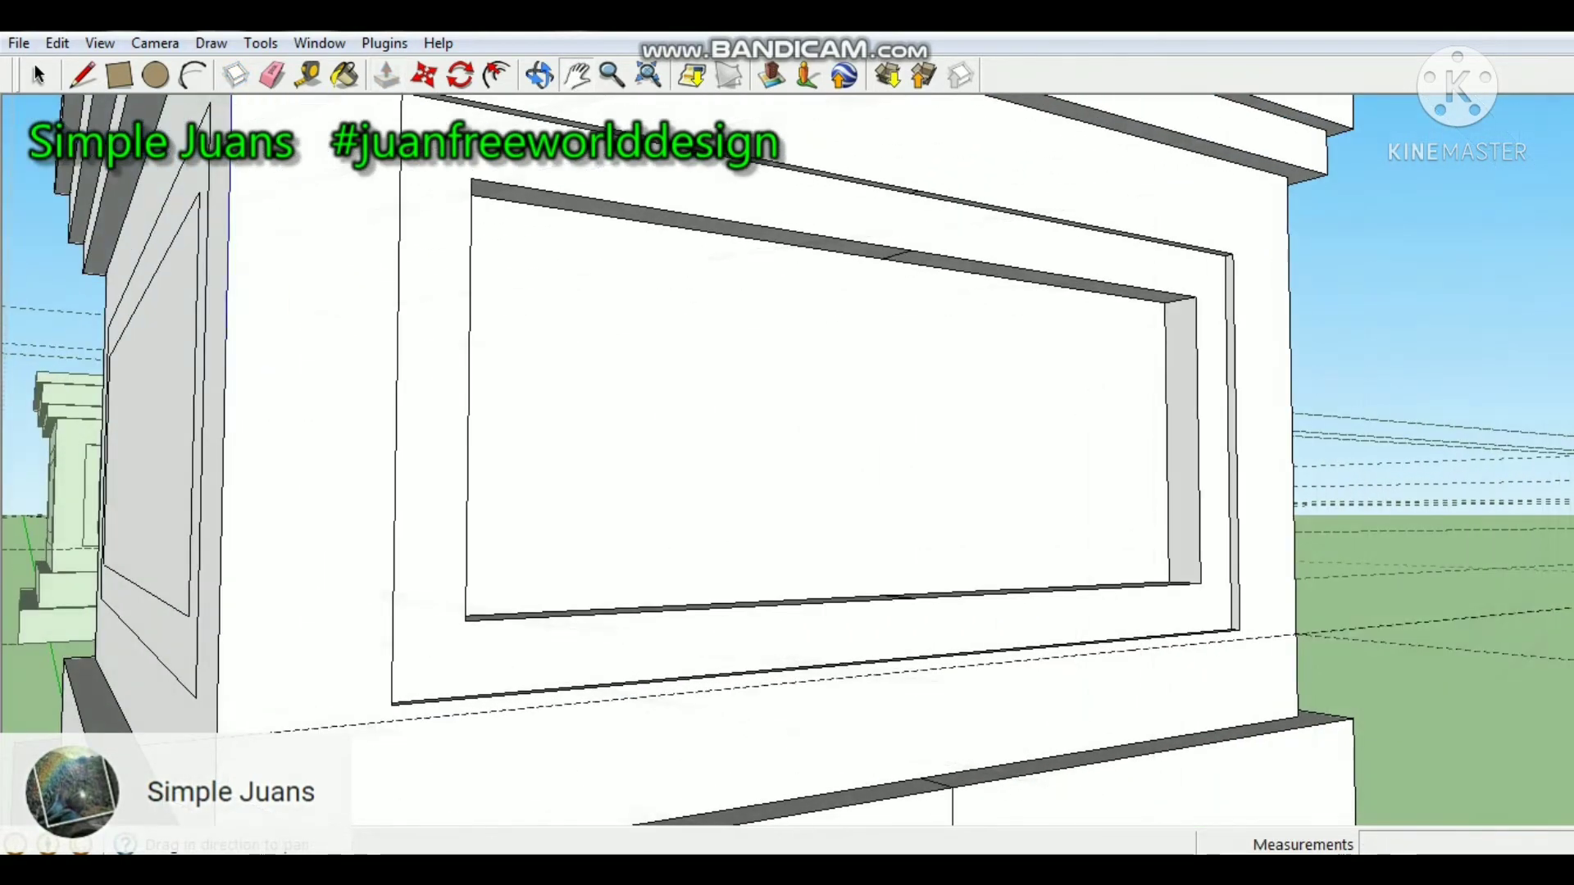
Recess the inner panel of the remaining flat pedestal side with Push/Pull and sink its surrounding frame 0.01 m.
scroll(1160, 444, down, 1)
shift+middle_drag(656, 410, 1017, 441)
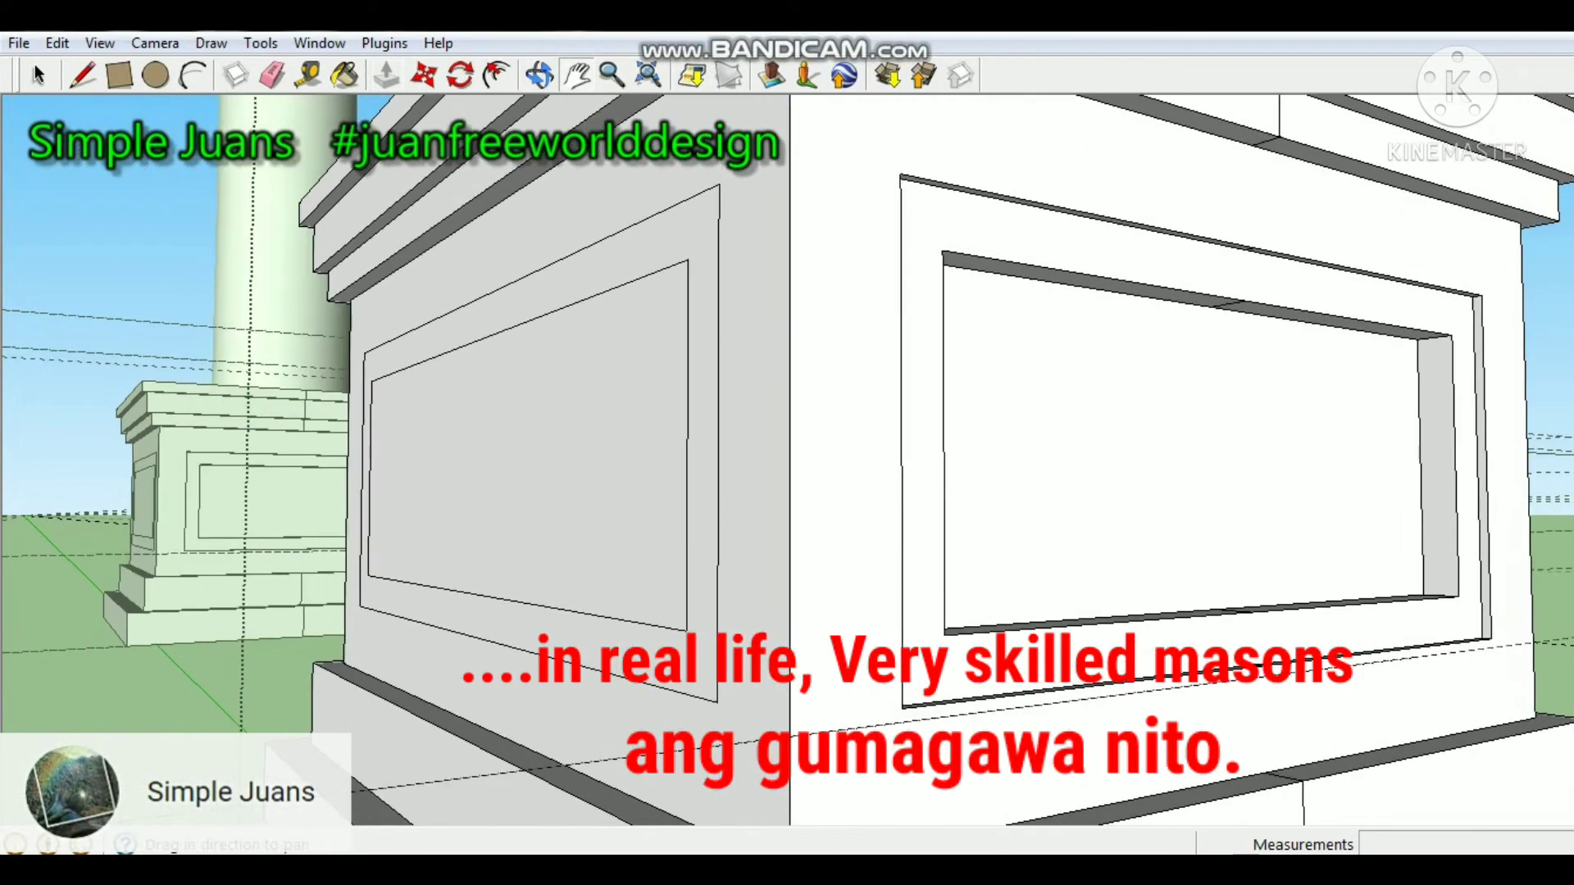
key(p)
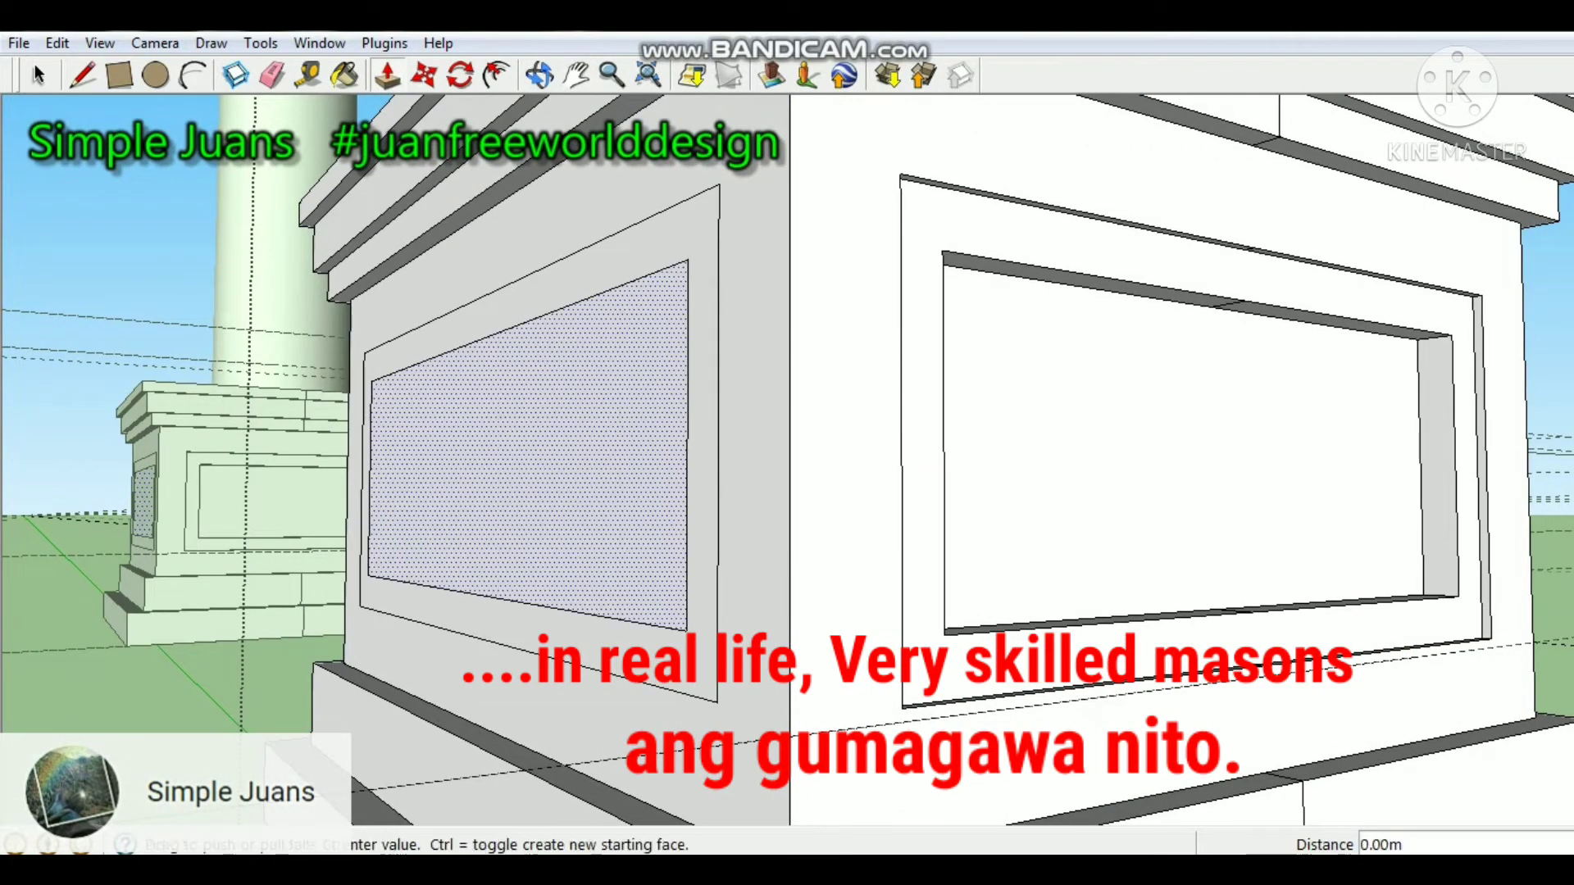
click(533, 460)
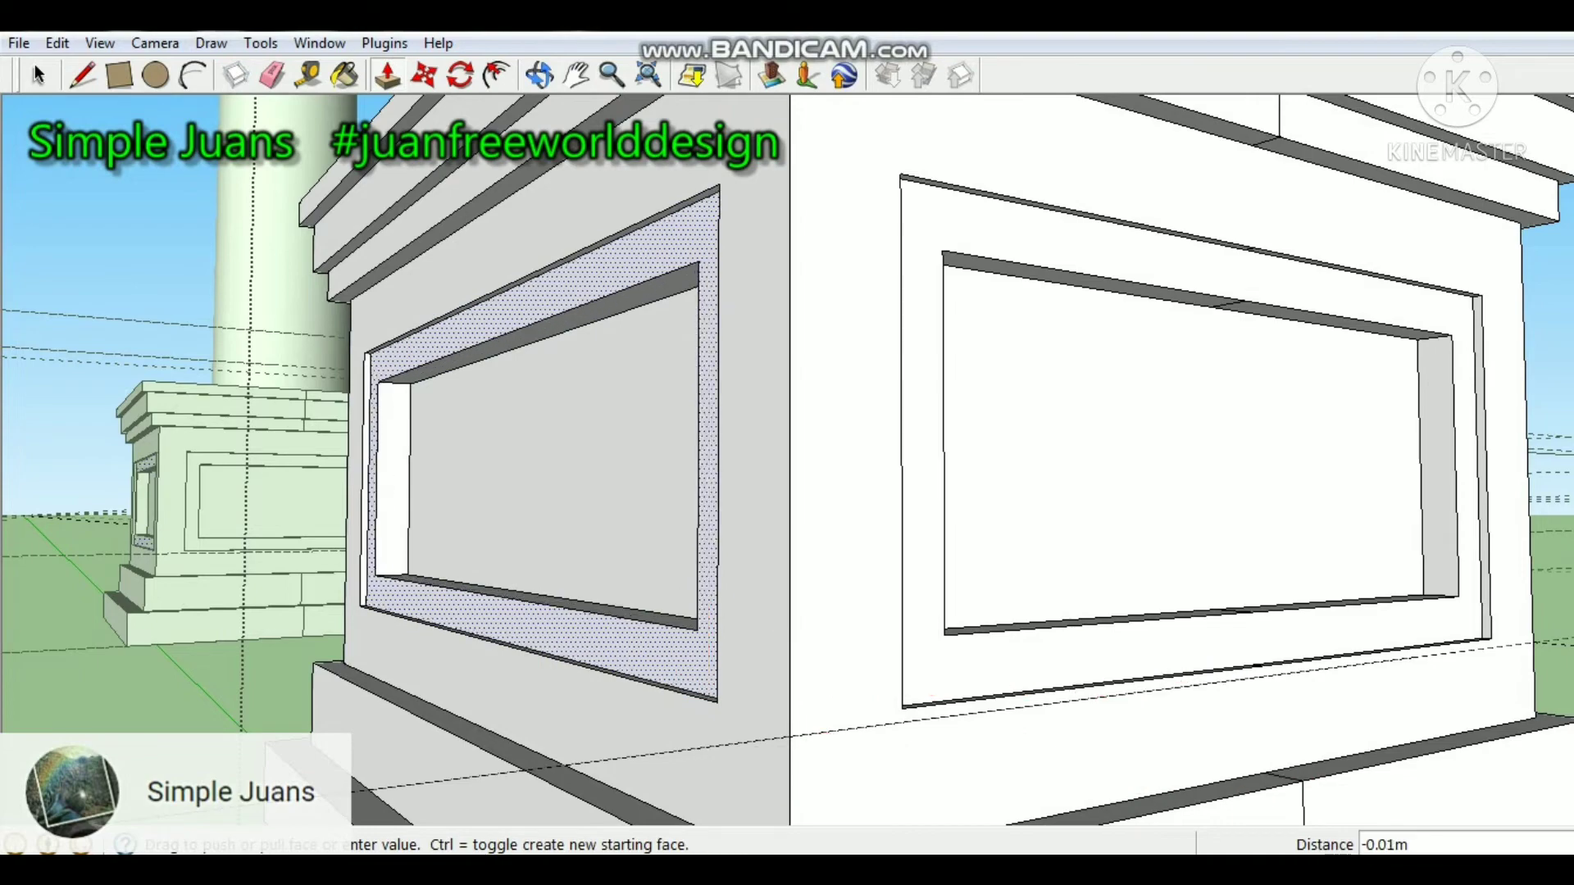
click(557, 476)
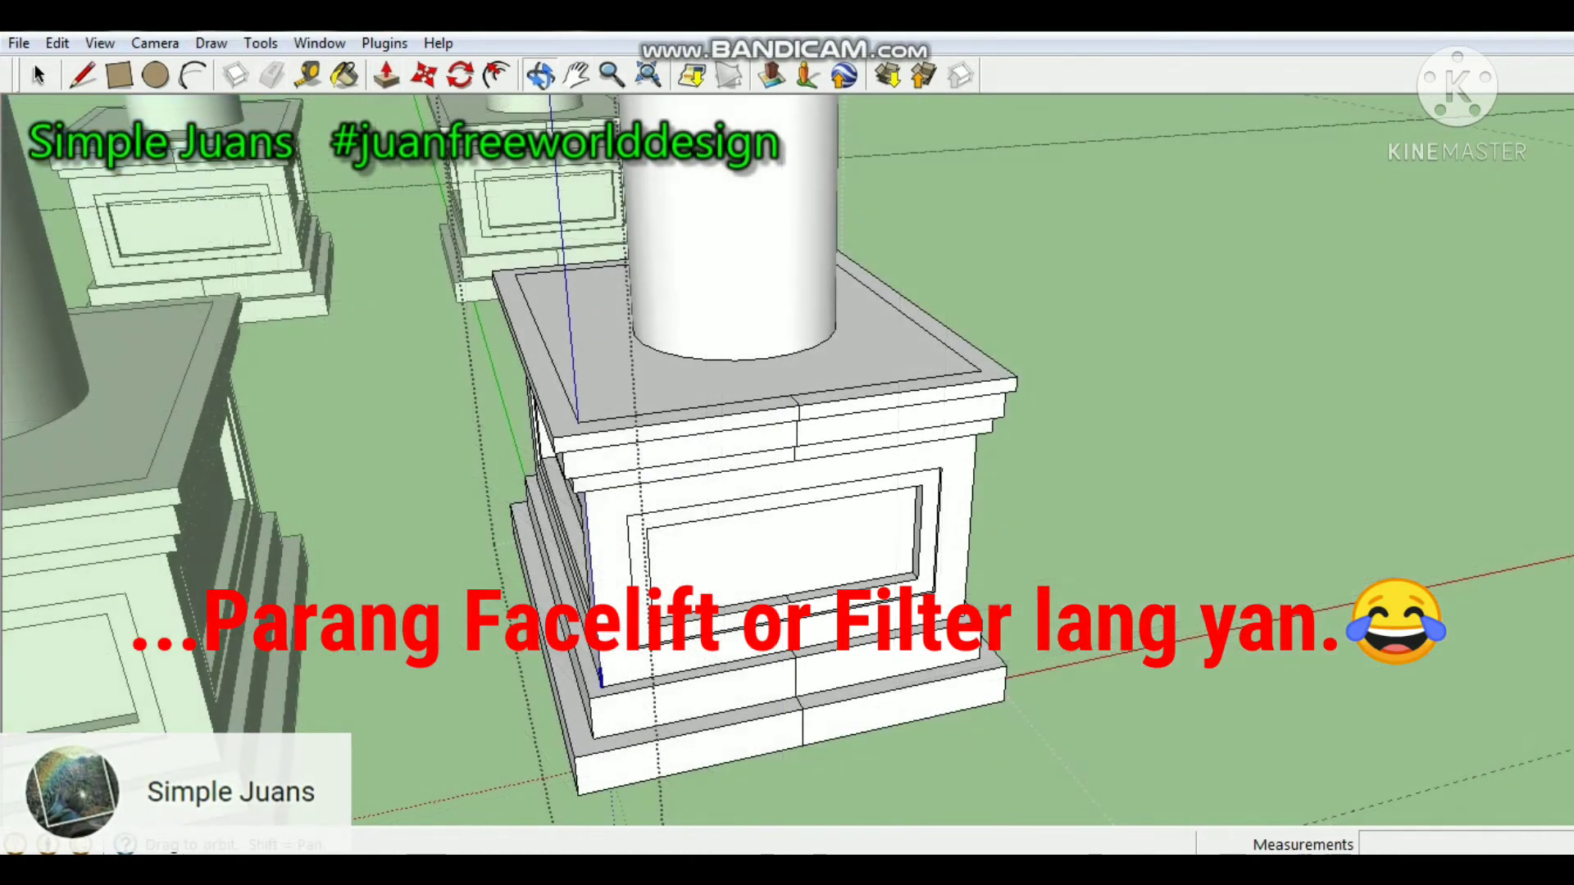
middle_drag(828, 459, 541, 378)
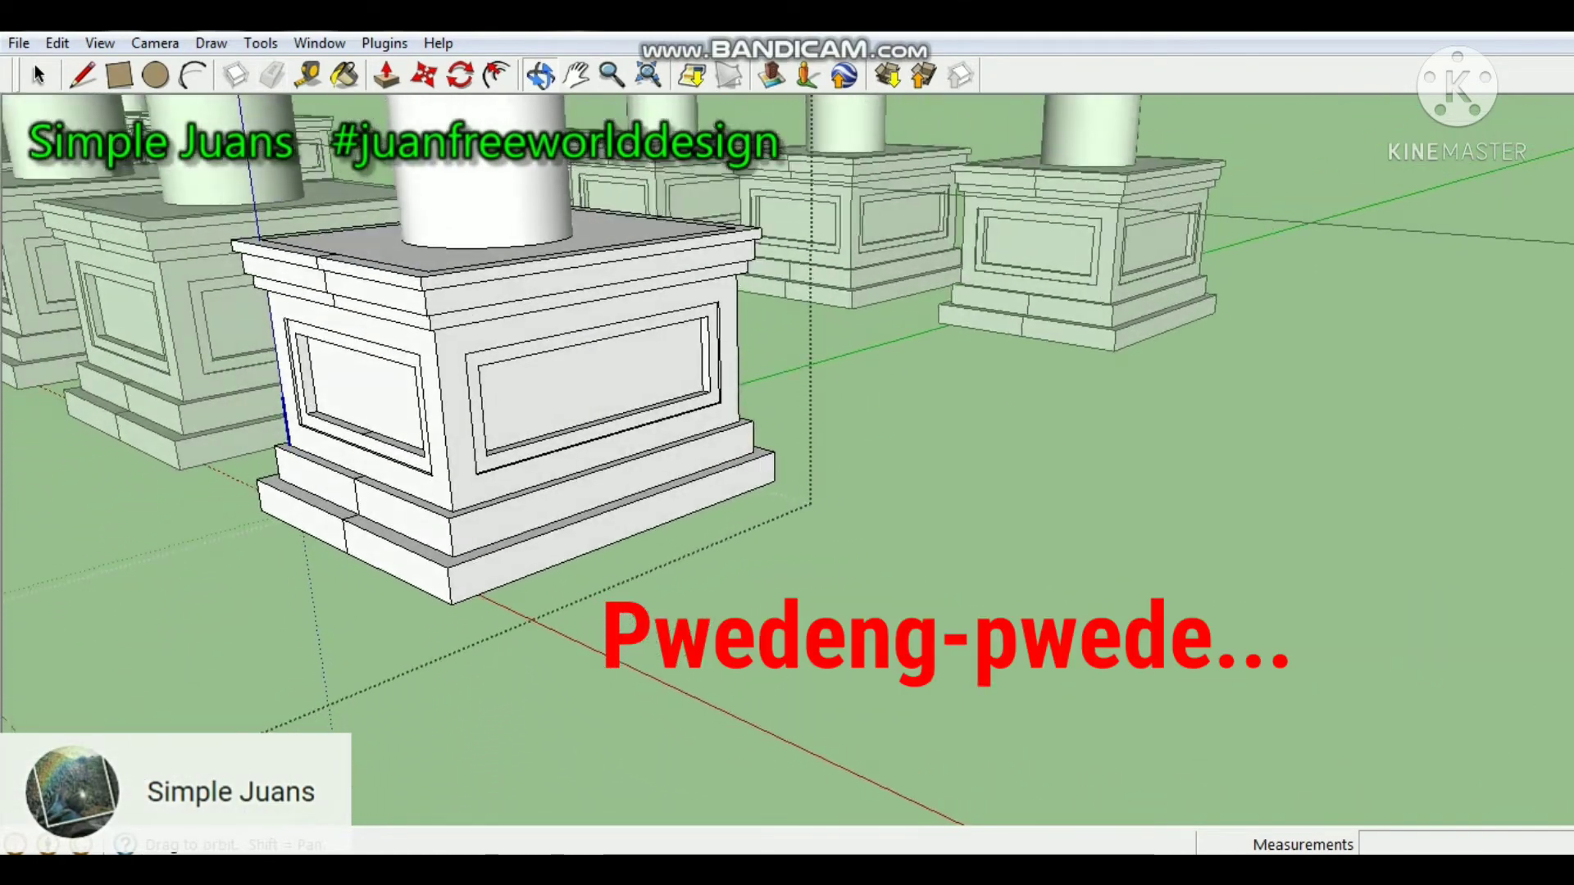